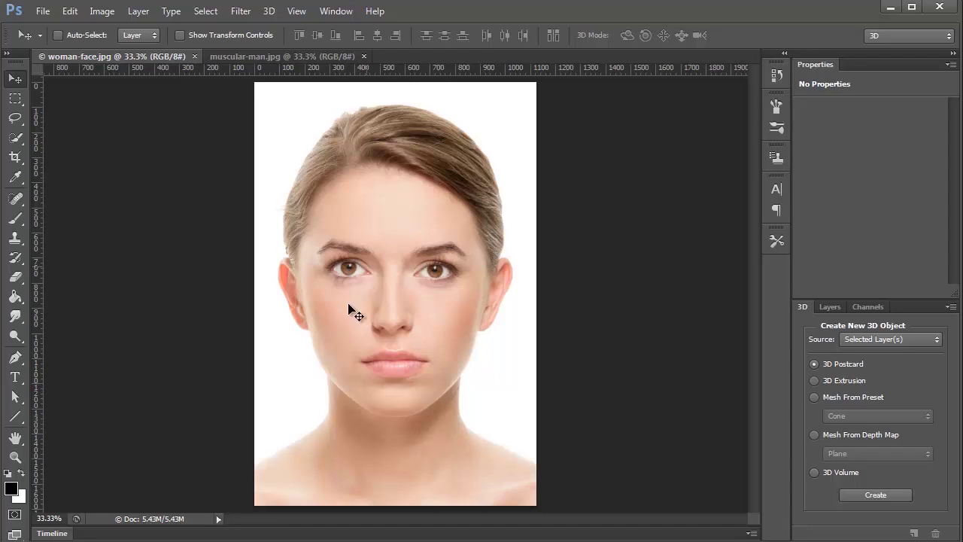
- Draw a freehand lasso selection around the woman's eyebrows, eyes, nose and mouth in woman-face.jpg
left_click(282, 58)
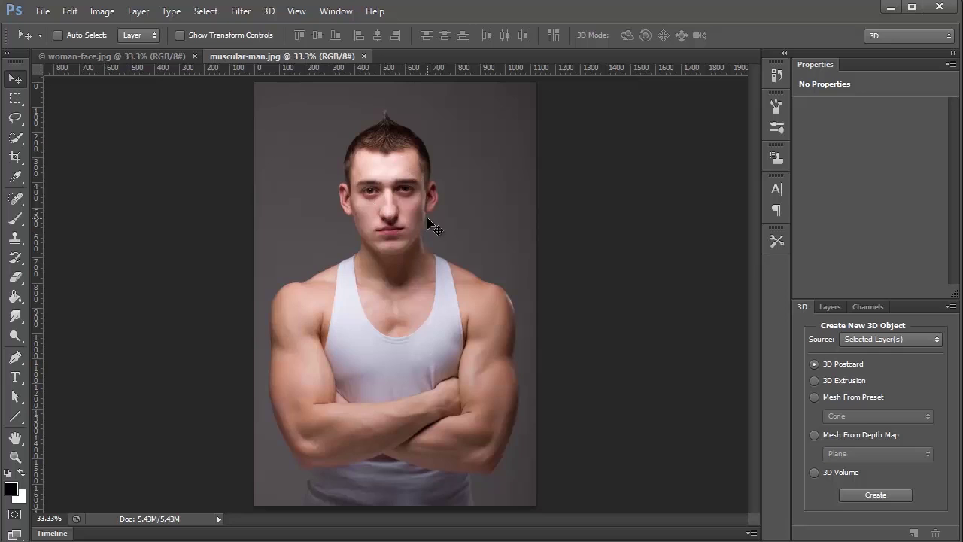
left_click(159, 60)
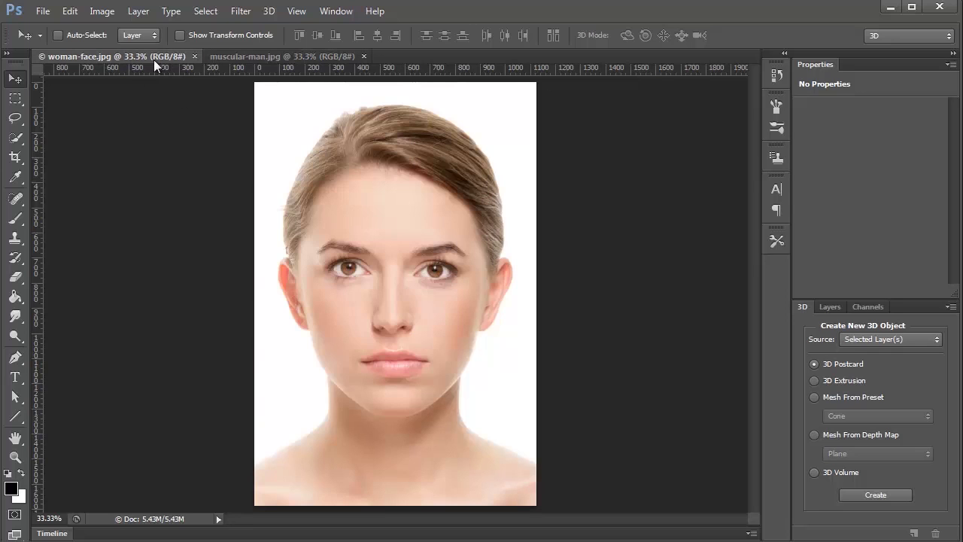
left_click(16, 119)
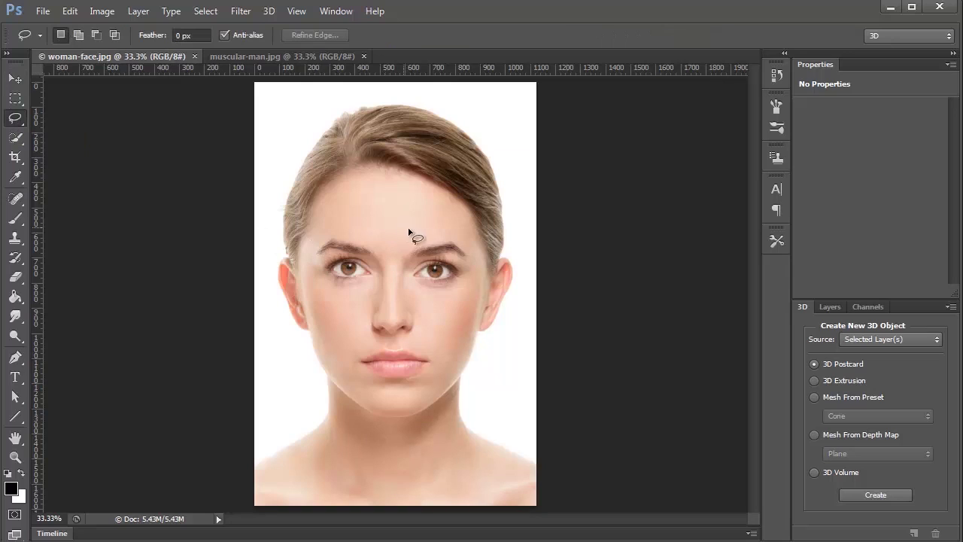
mouse_move(392, 243)
left_mouse_down()
mouse_move(344, 228)
mouse_move(320, 234)
mouse_move(307, 263)
mouse_move(342, 367)
mouse_move(362, 391)
mouse_move(389, 398)
mouse_move(443, 375)
mouse_move(446, 313)
mouse_move(472, 284)
mouse_move(477, 257)
mouse_move(469, 234)
mouse_move(441, 224)
mouse_move(384, 240)
left_mouse_up()
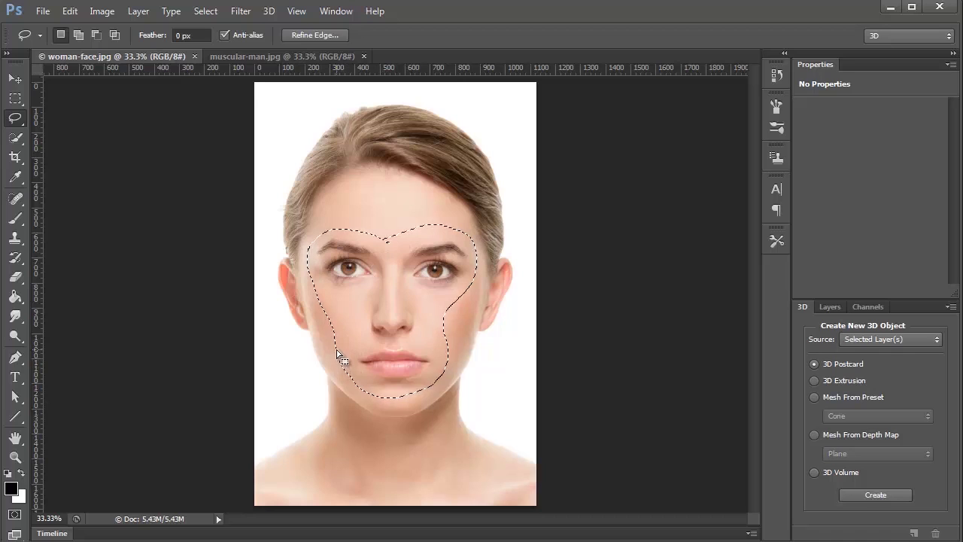
left_click_drag(345, 357, 346, 365)
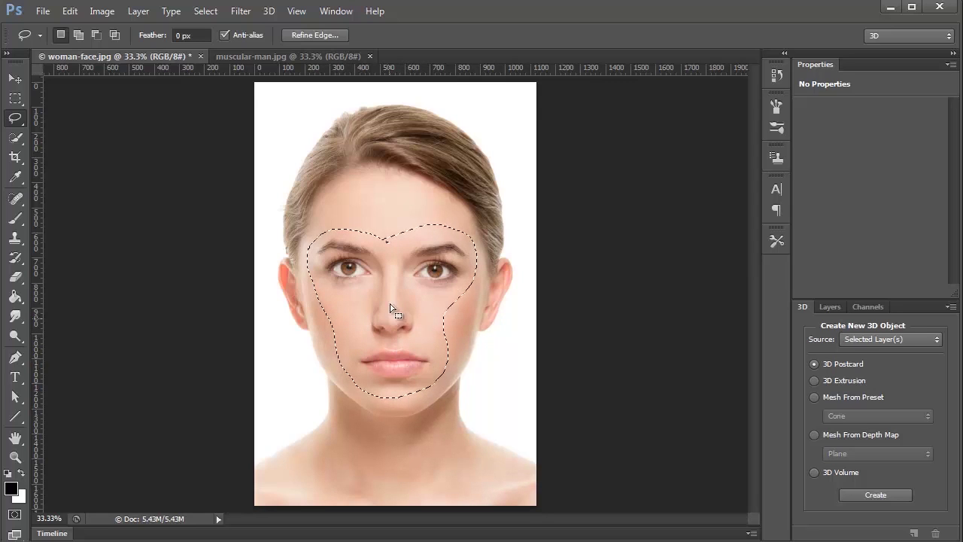
key("shift")
mouse_move(403, 246)
left_mouse_down()
mouse_move(383, 243)
mouse_move(384, 252)
mouse_move(400, 248)
left_mouse_up()
- Paste the copied face into muscular-man.jpg as a new layer and set that layer's opacity to 50%
left_click(259, 55)
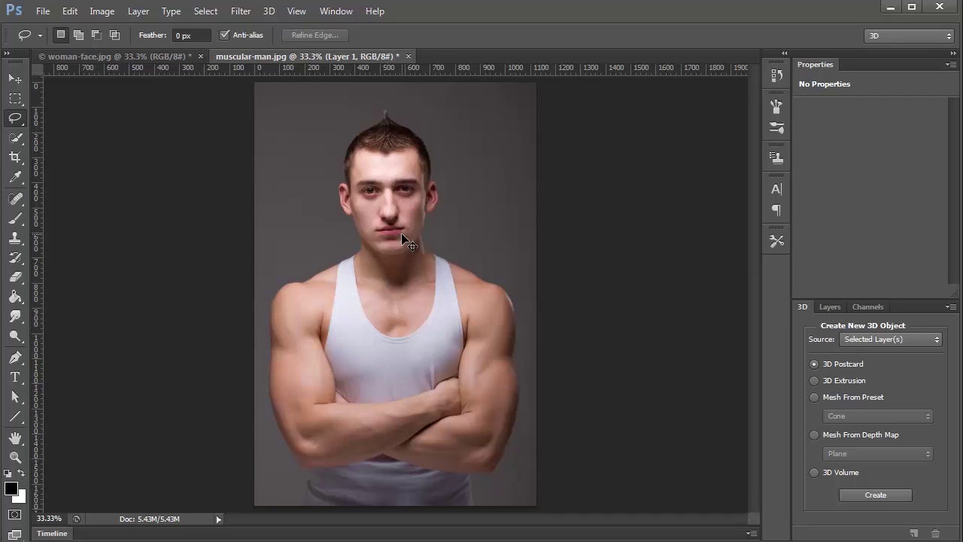
key("ctrl+v")
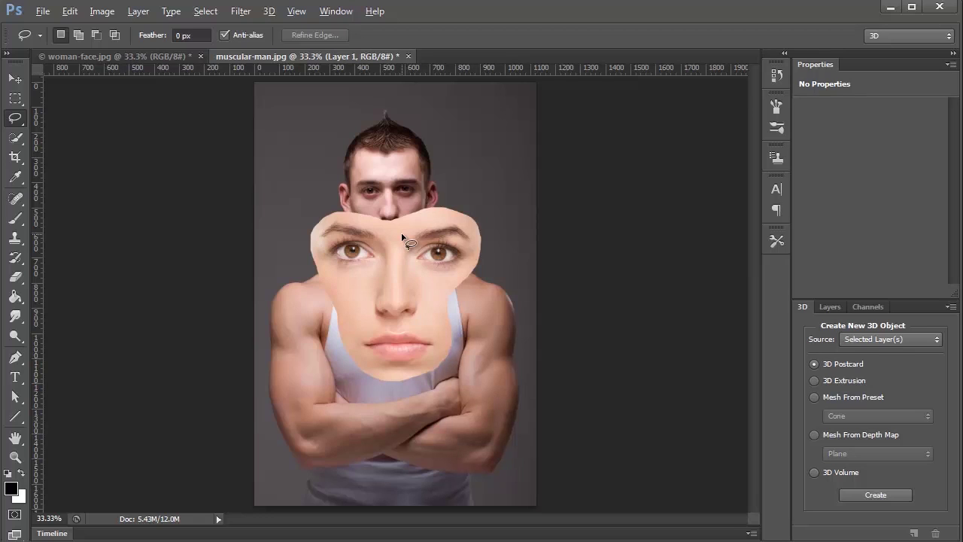
scroll(402, 237, "up", 5)
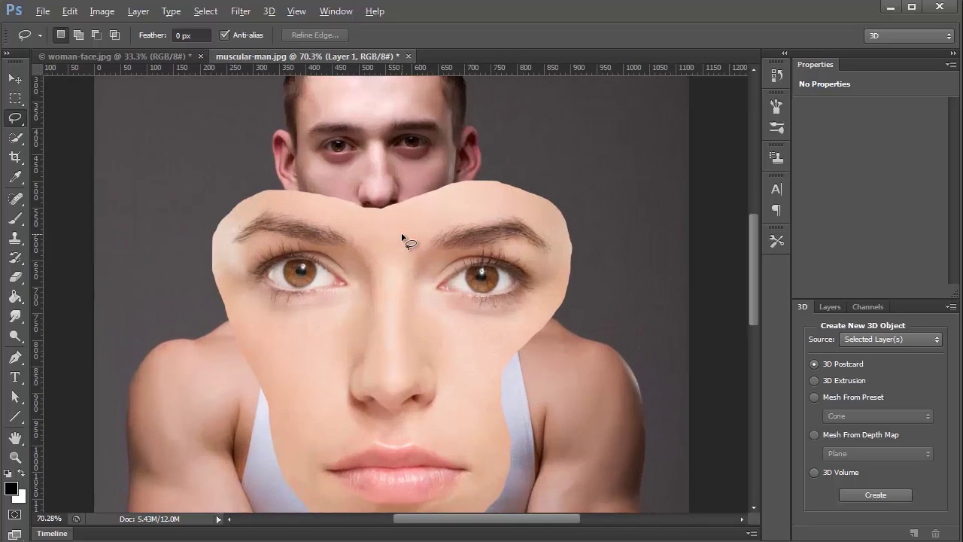
key("alt")
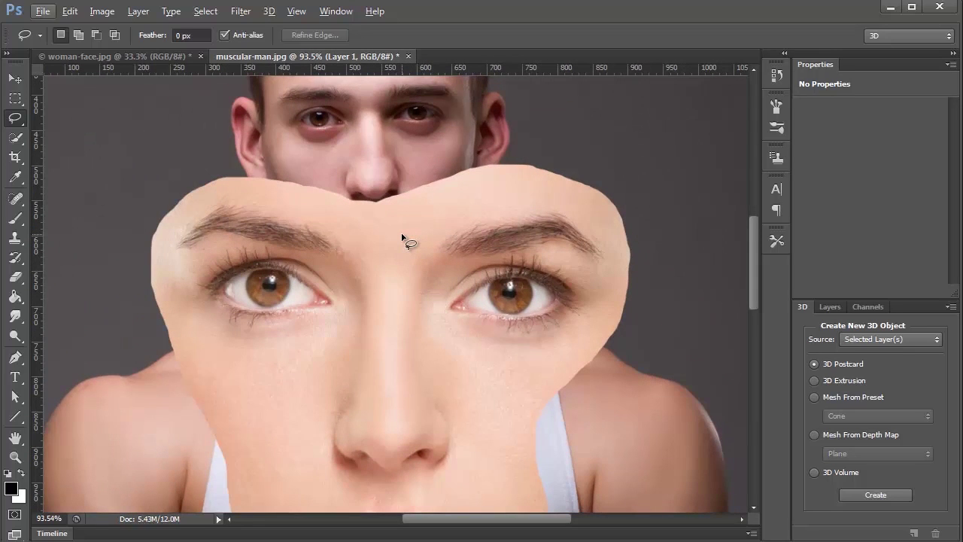
key("space")
left_click_drag(426, 157, 431, 321)
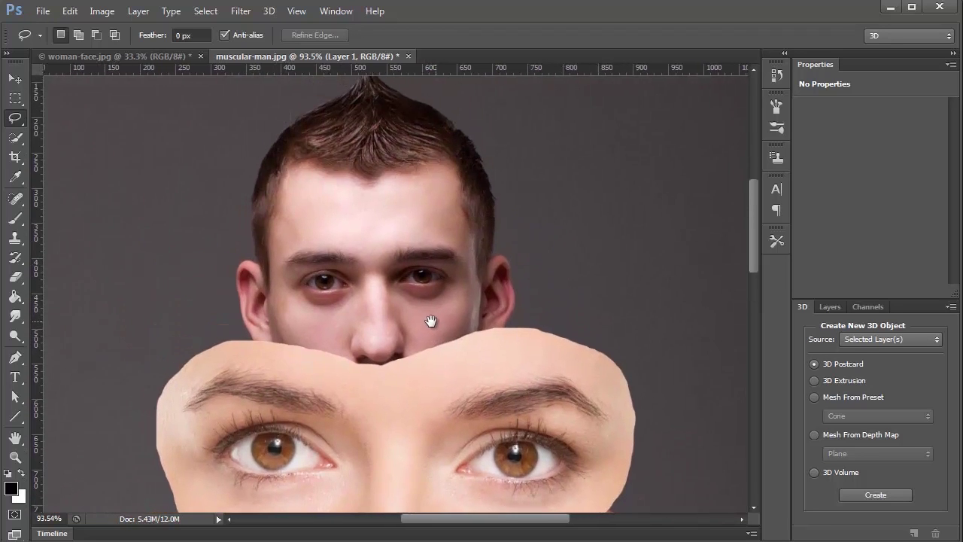
left_click(829, 306)
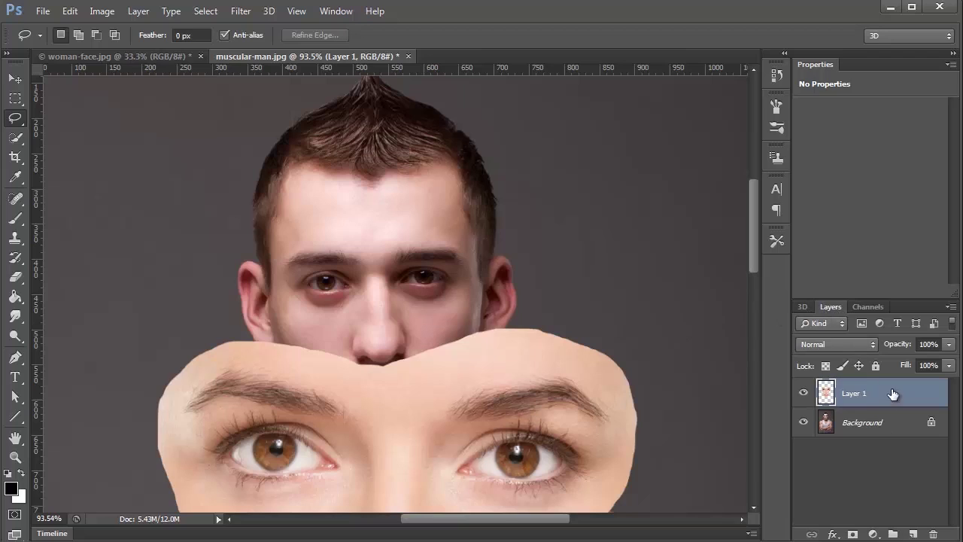
left_click(929, 344)
type("50")
key("Return")
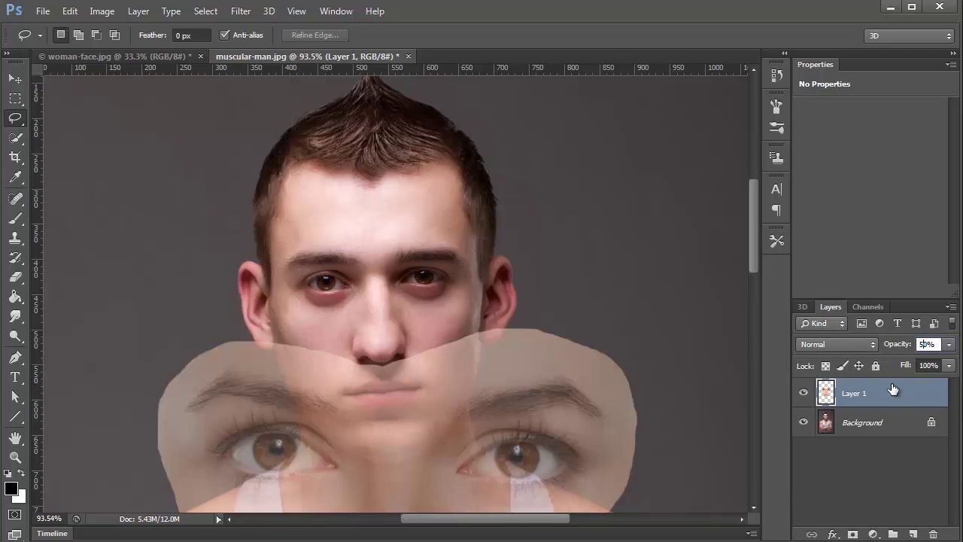
- Rename the pasted face layer "womans face" and keep it as the active layer
double_click(855, 394)
type("womans fac")
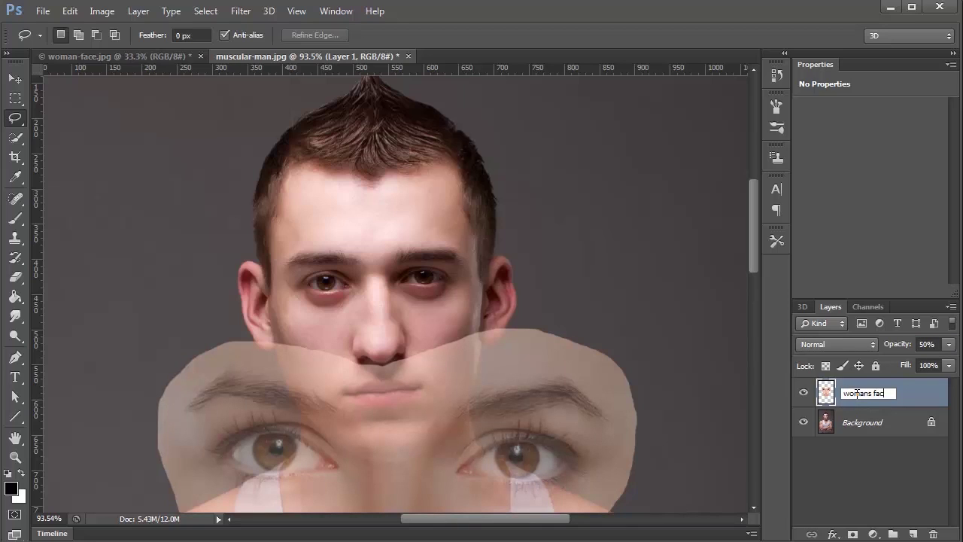
type("e")
left_click(857, 421)
left_click(830, 393)
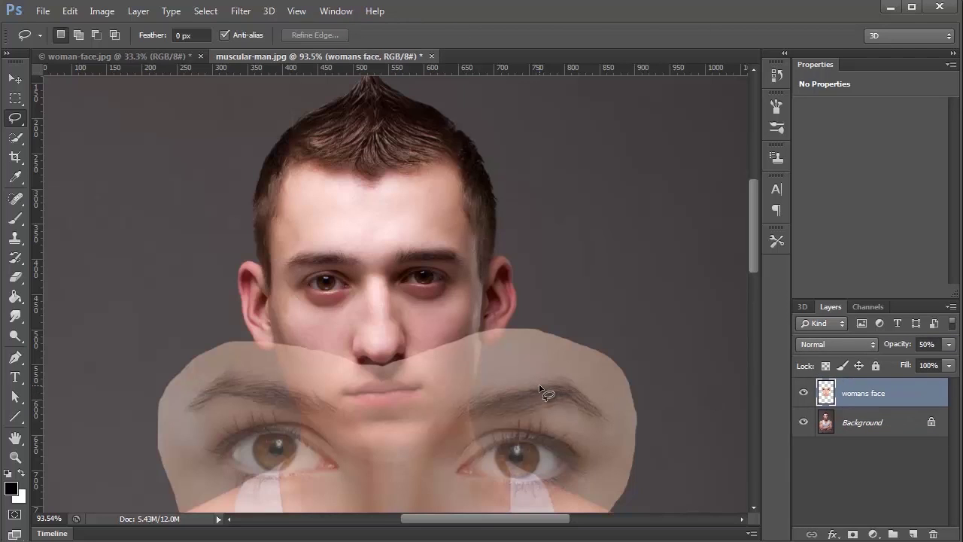
- Free-transform the woman's face, placing the reference point on the man's pupil beside his image-left ear and aligning her matching eye over it
key("v")
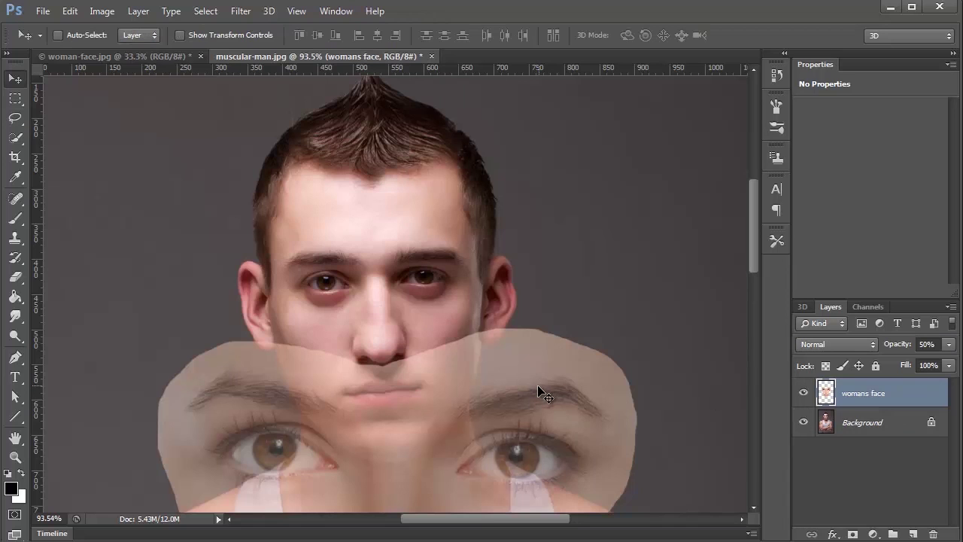
left_click_drag(538, 385, 596, 201)
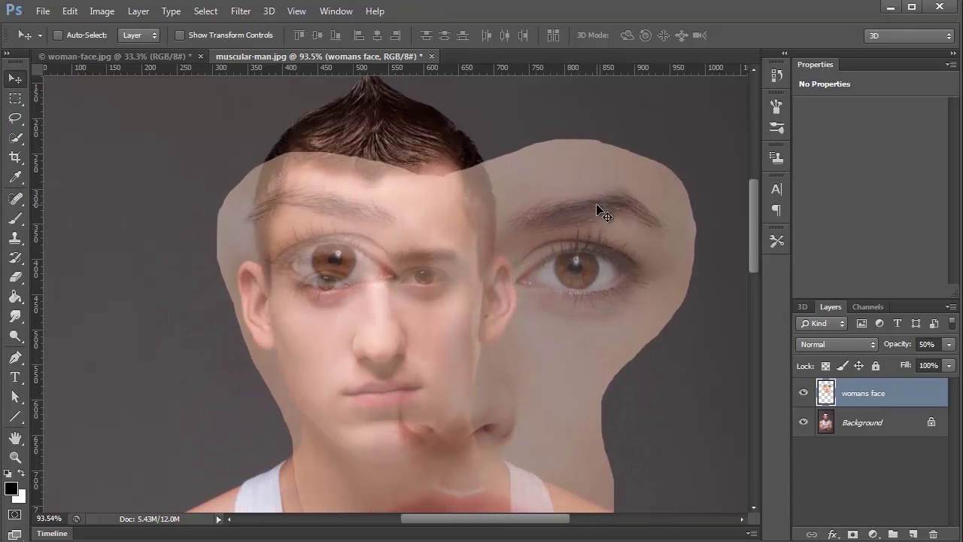
key("ctrl+t")
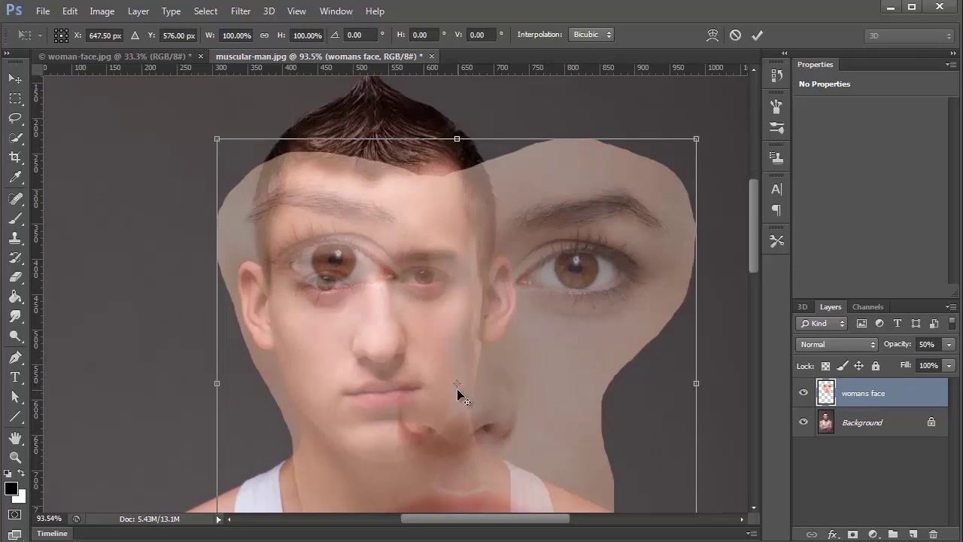
left_click_drag(458, 383, 327, 283)
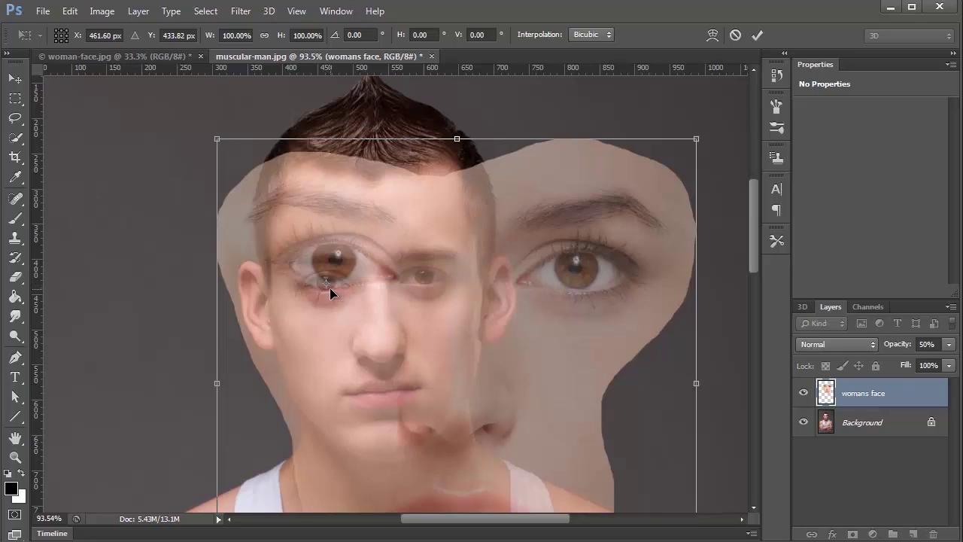
left_click_drag(379, 235, 370, 261)
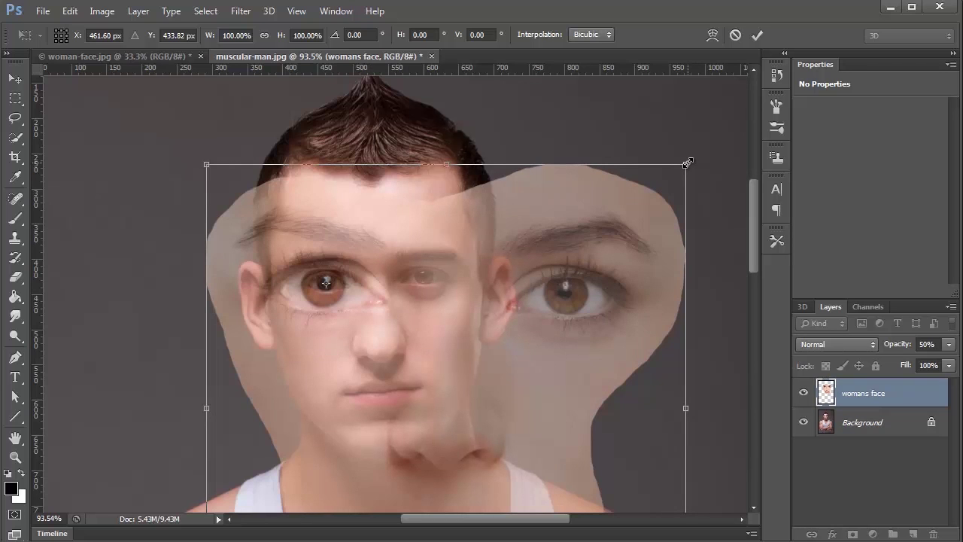
- Scale the woman's face to about 40.5% width and 42.5% height and rotate it -5.53° to match the man's features
left_click_drag(688, 162, 486, 252)
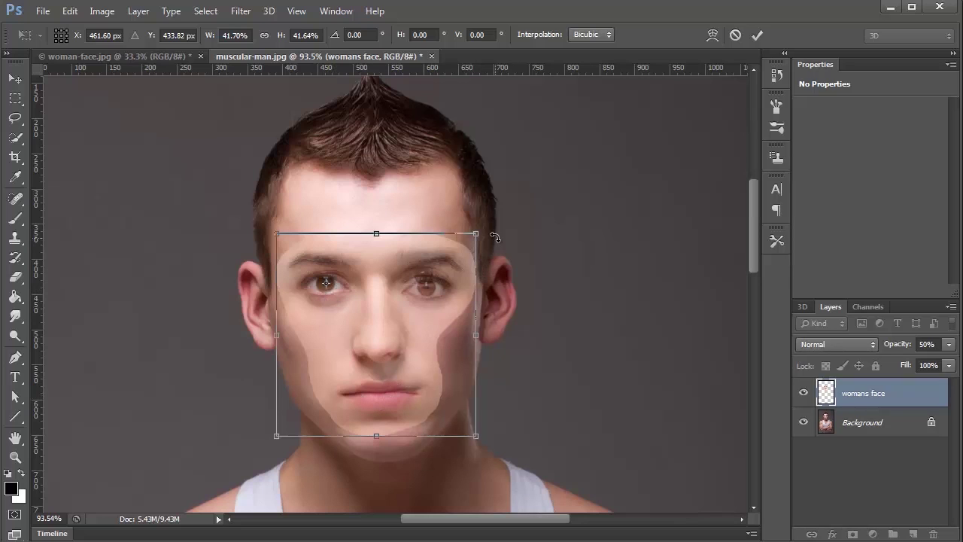
mouse_move(490, 227)
left_mouse_down()
mouse_move(487, 214)
mouse_move(485, 223)
left_mouse_up()
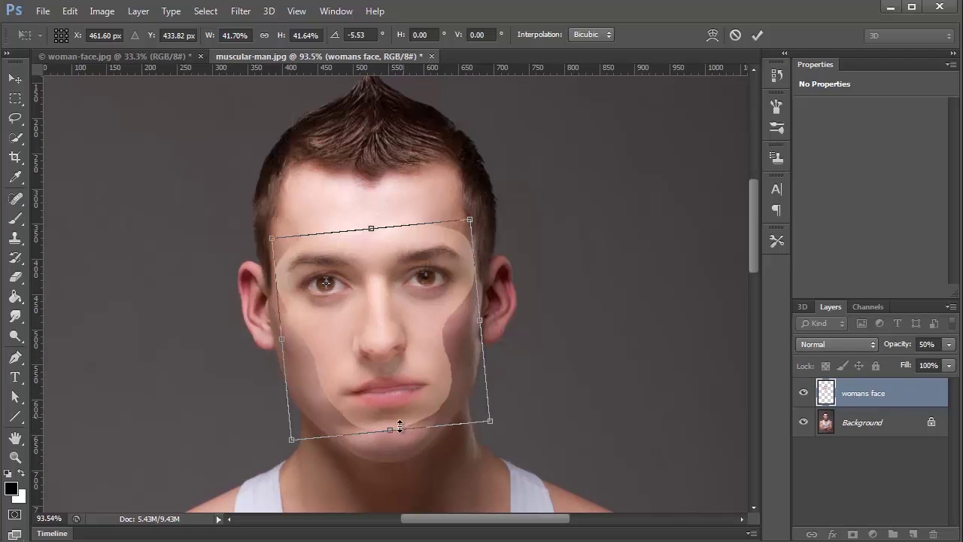
left_click_drag(390, 428, 393, 434)
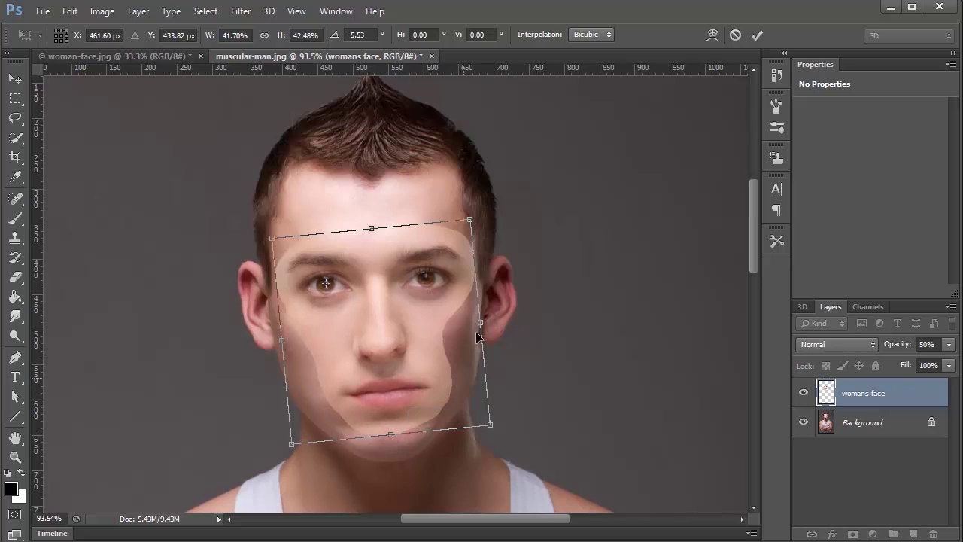
left_click_drag(479, 327, 476, 328)
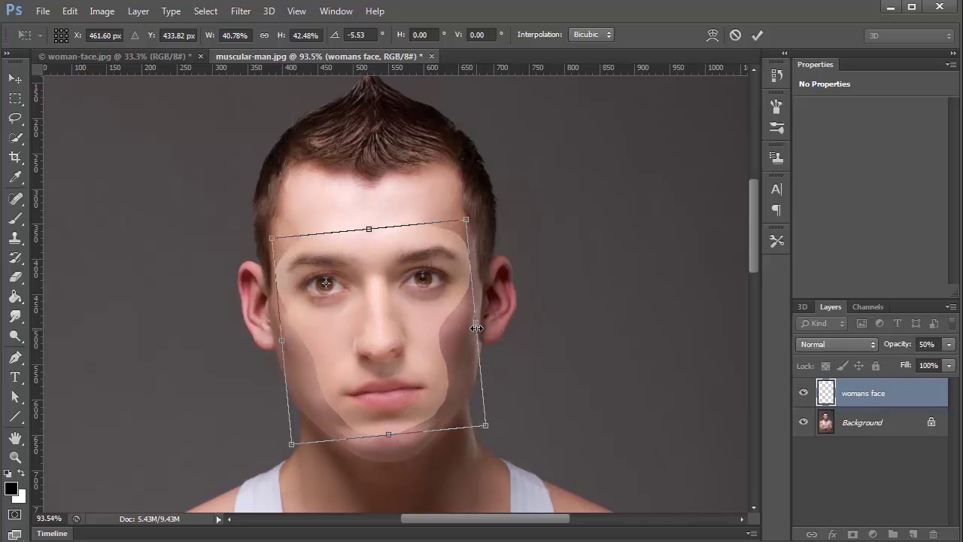
left_click_drag(282, 341, 283, 340)
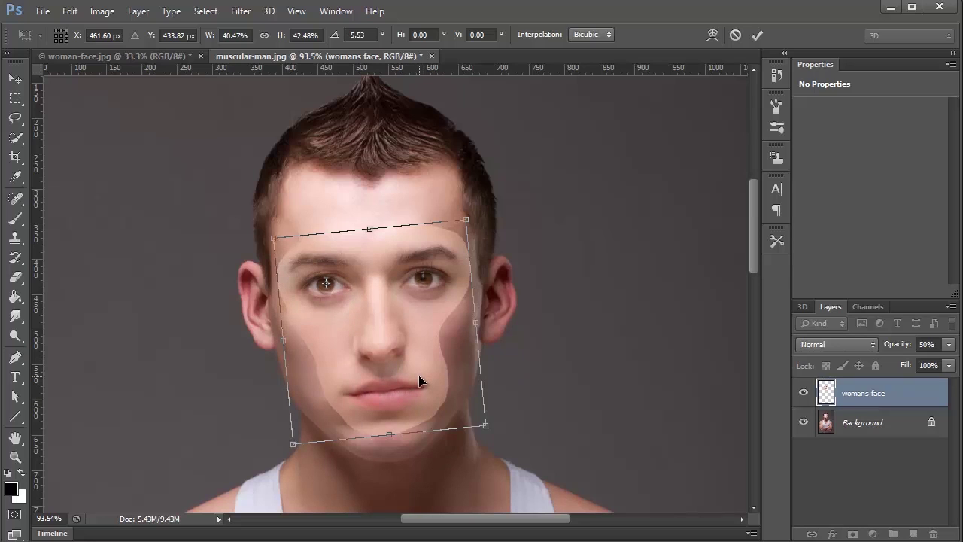
key("Return")
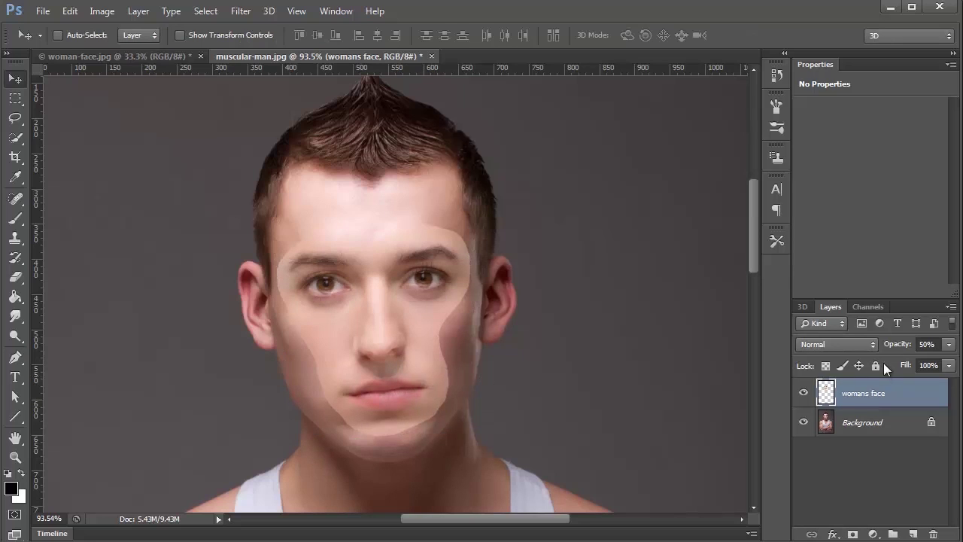
- Set the womans face layer's opacity to 100%
left_click(948, 344)
left_click_drag(918, 359, 954, 360)
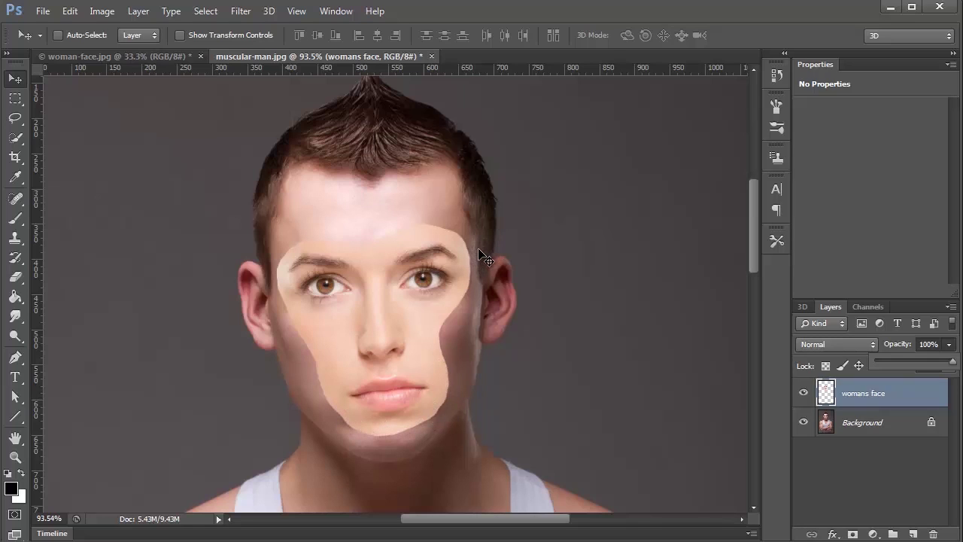
- Duplicate the Background layer as "man body" and hide the original Background
left_click(825, 423)
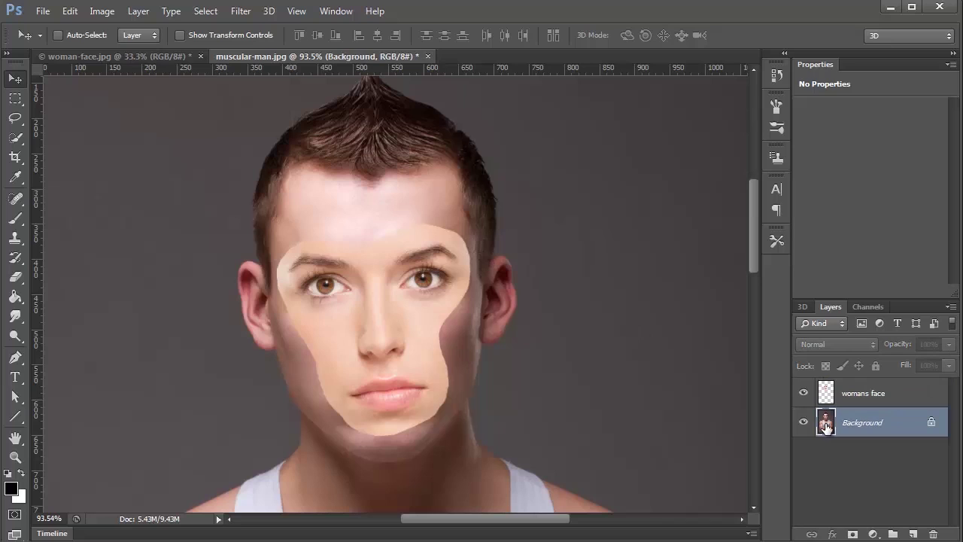
key("ctrl+j")
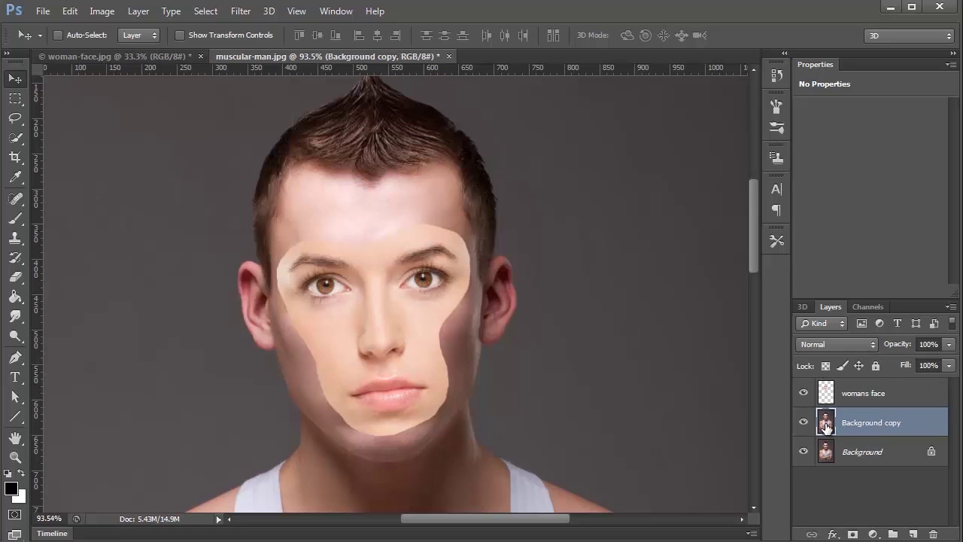
double_click(861, 423)
type("body")
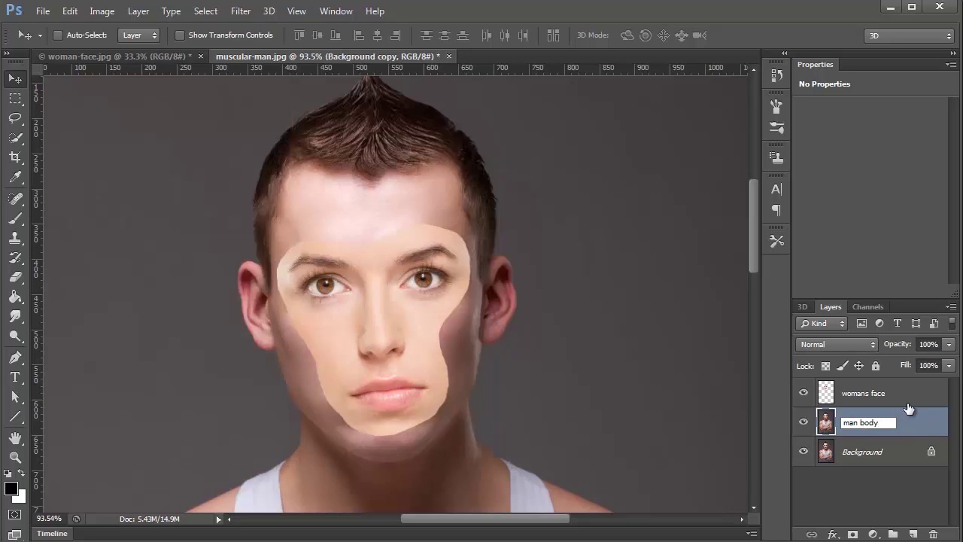
left_click(911, 427)
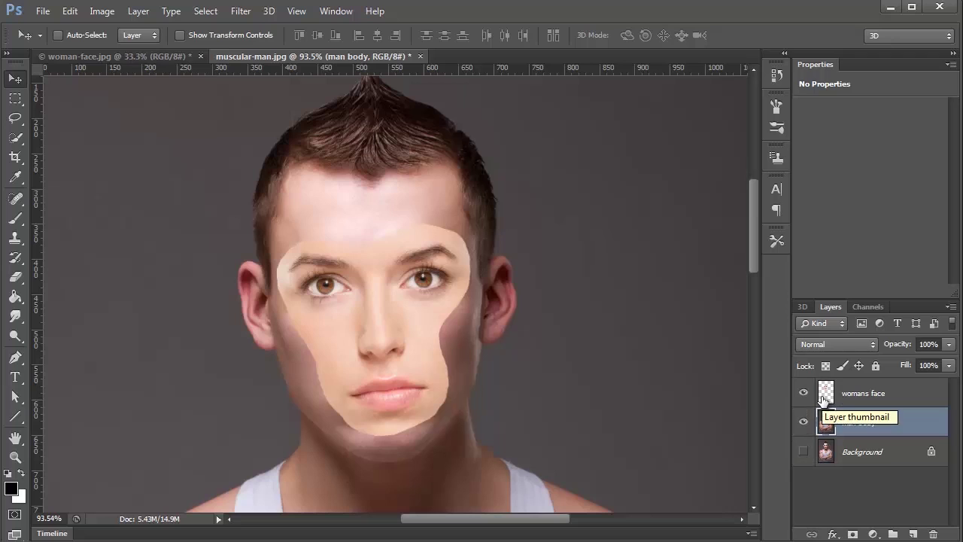
- Load the womans face layer's outline as a selection, make that layer active, and contract the selection by 5 pixels
left_click(824, 398, "ctrl")
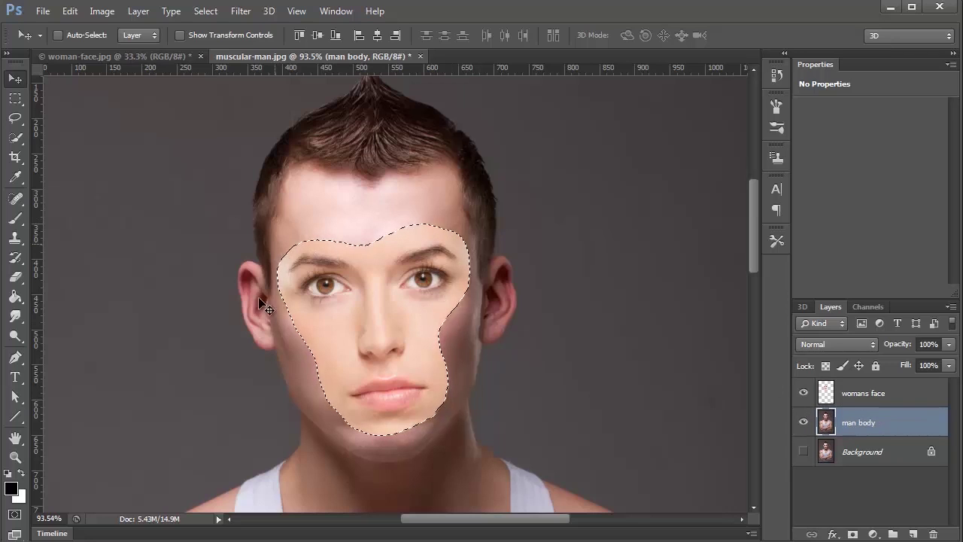
left_click(854, 399)
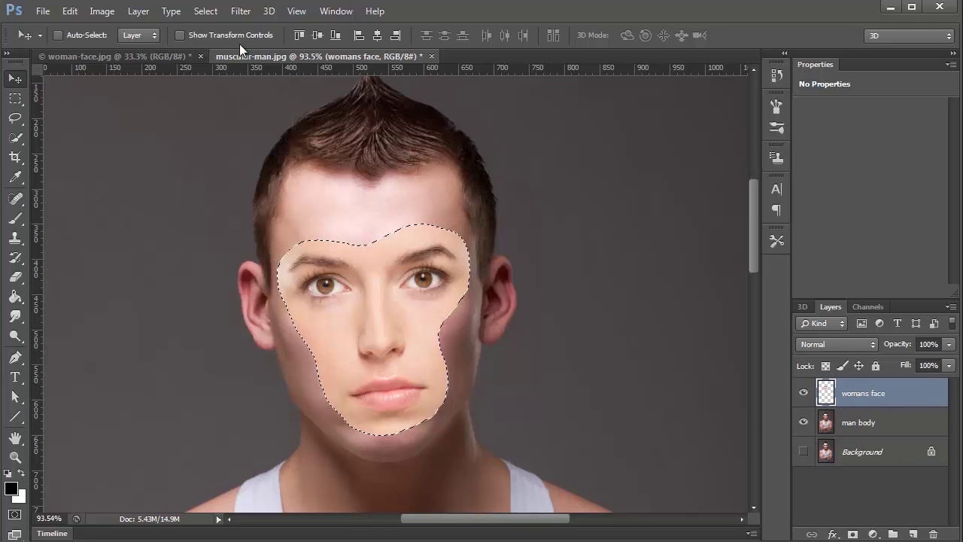
left_click(203, 10)
mouse_move(256, 177)
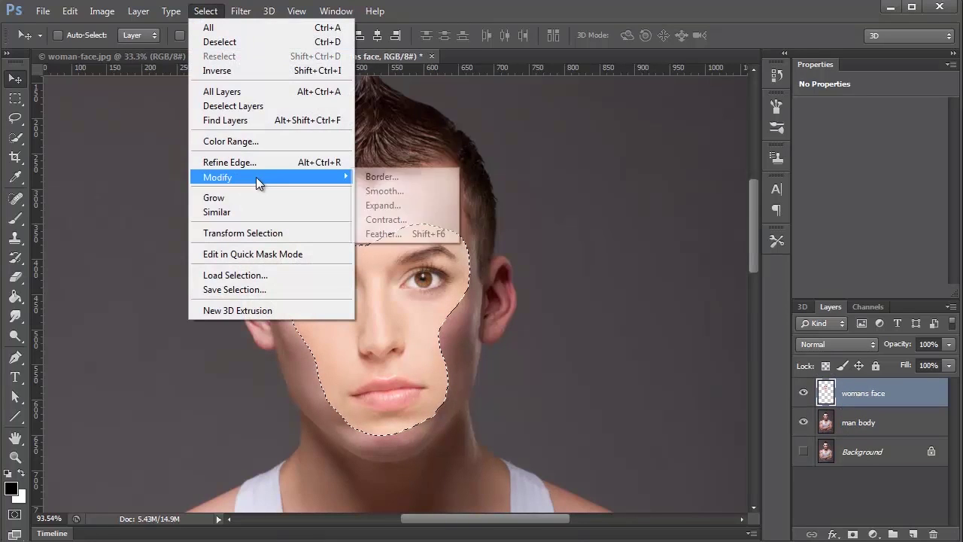
left_click(409, 219)
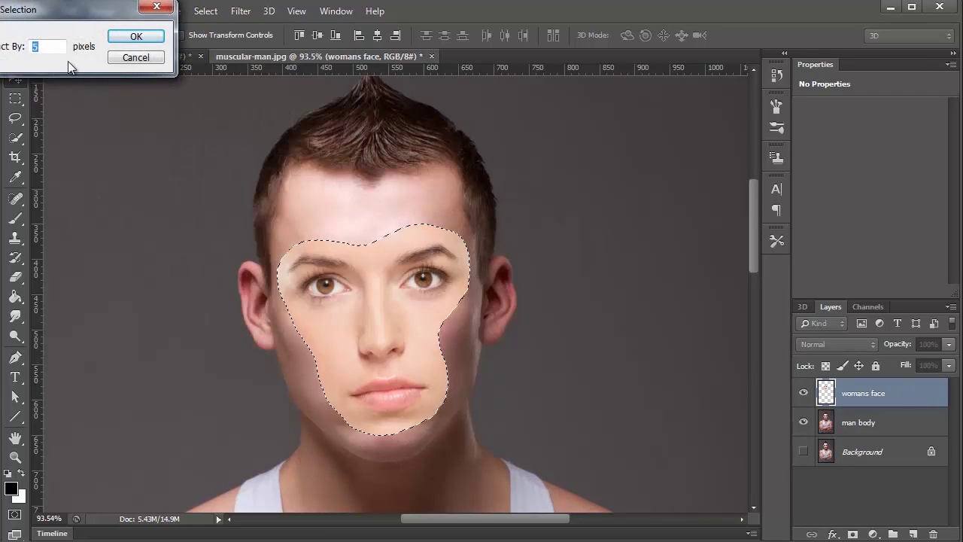
left_click_drag(48, 14, 131, 87)
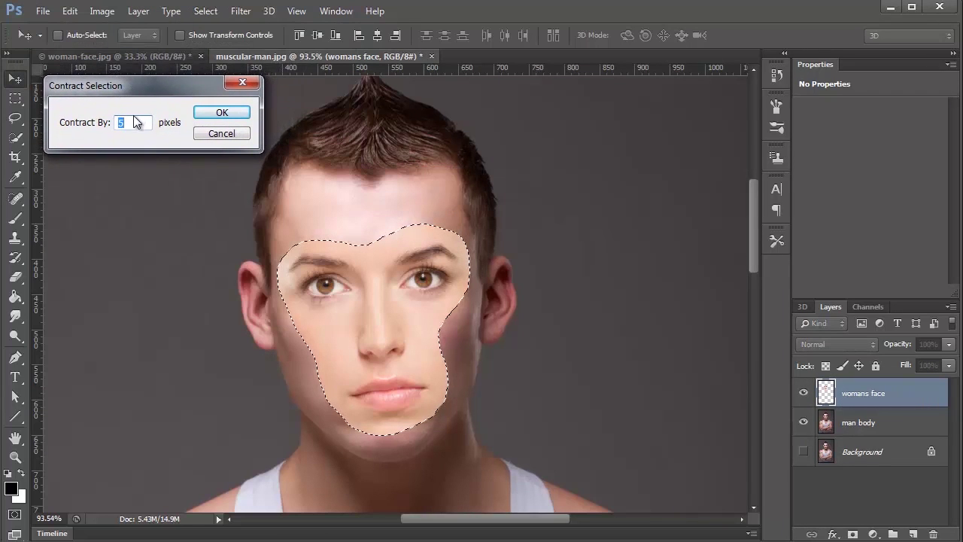
left_click(221, 114)
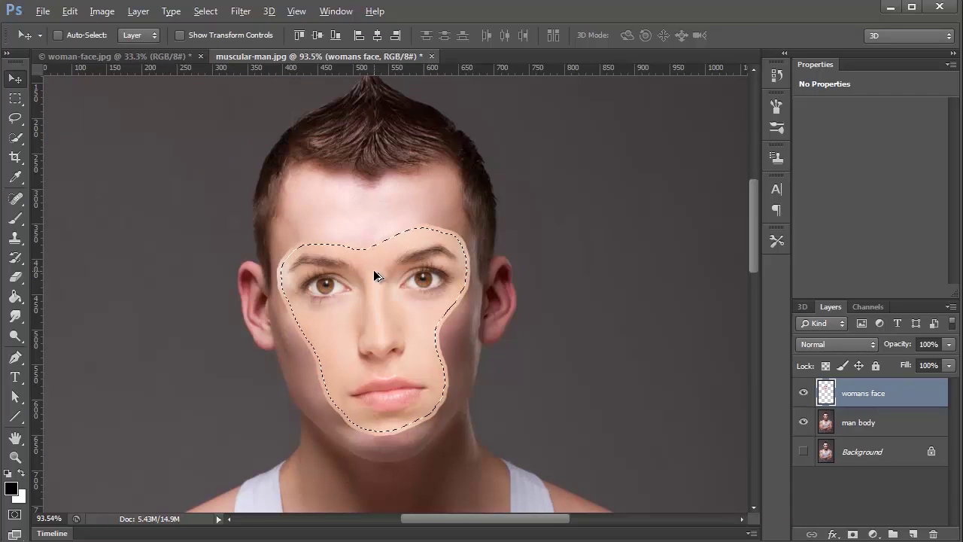
- Delete the selected face area from the man body layer while the womans face layer is temporarily hidden, and clear the selection
scroll(376, 275, "up", 4)
scroll(374, 274, "up", 3)
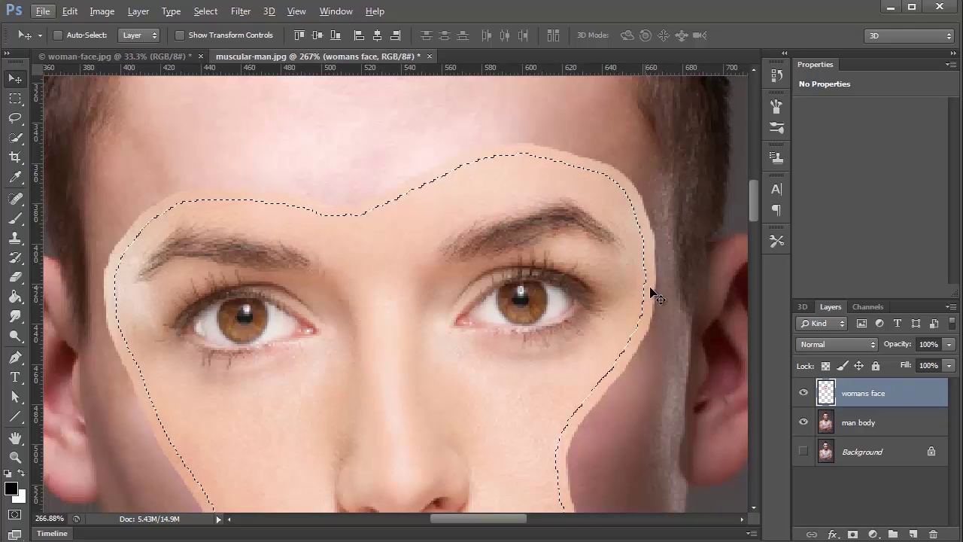
left_click(804, 394)
left_click(828, 422)
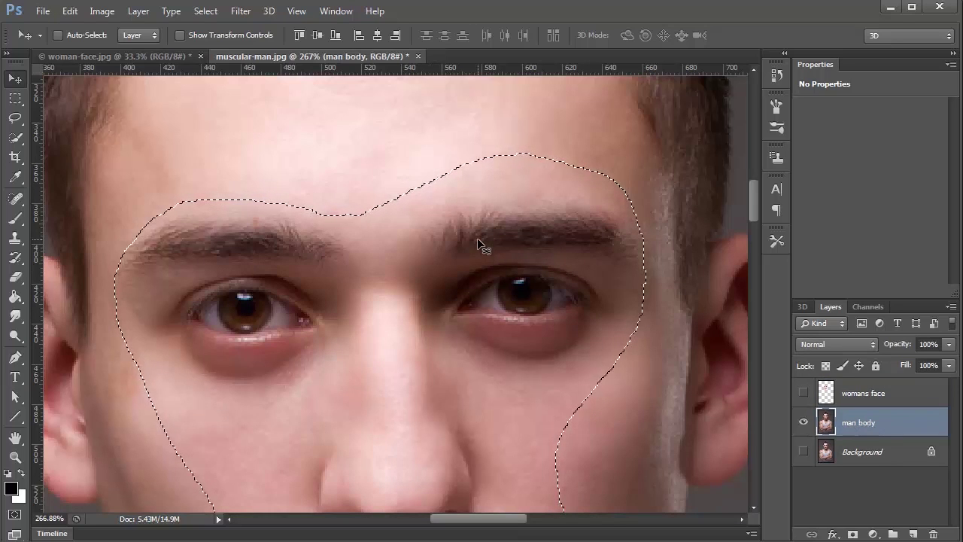
key("Delete")
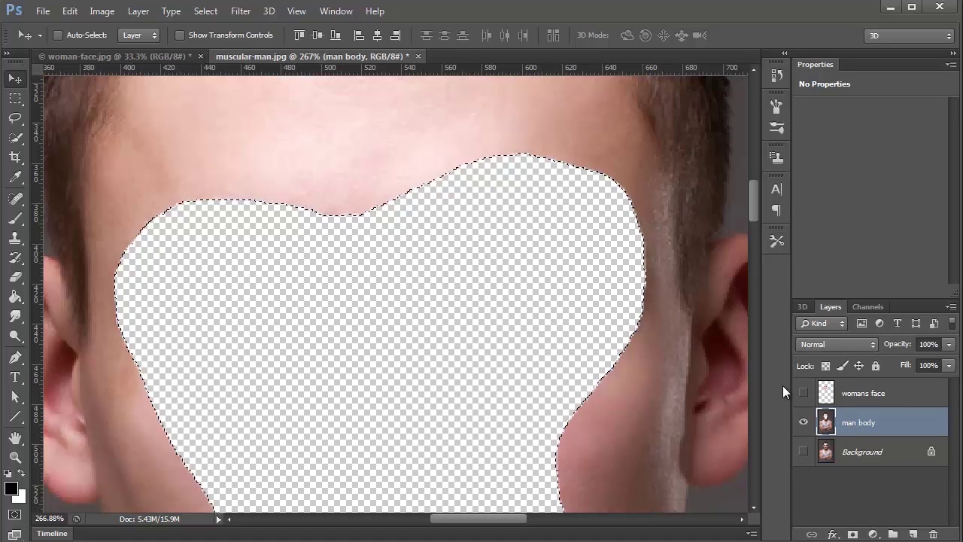
left_click(803, 392)
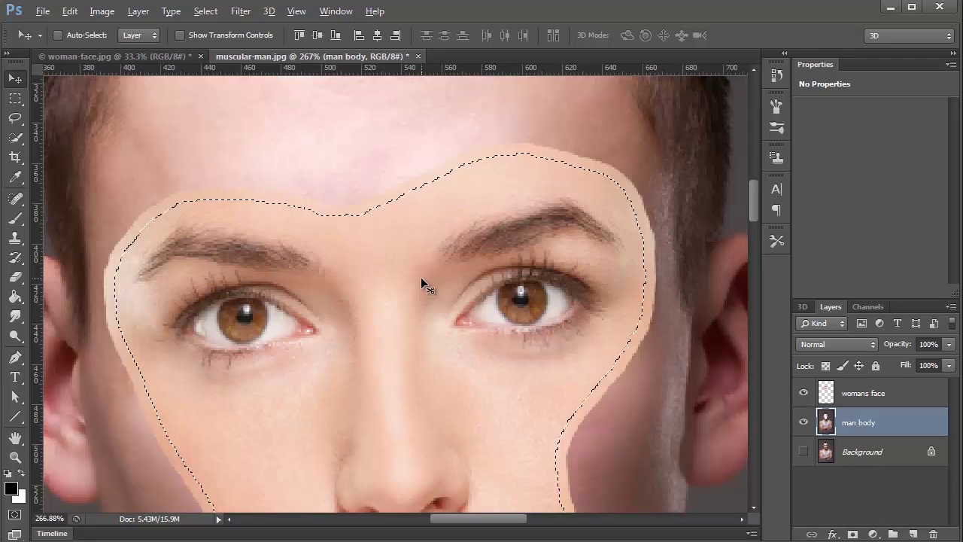
scroll(420, 280, "down", 5)
scroll(421, 283, "down", 1)
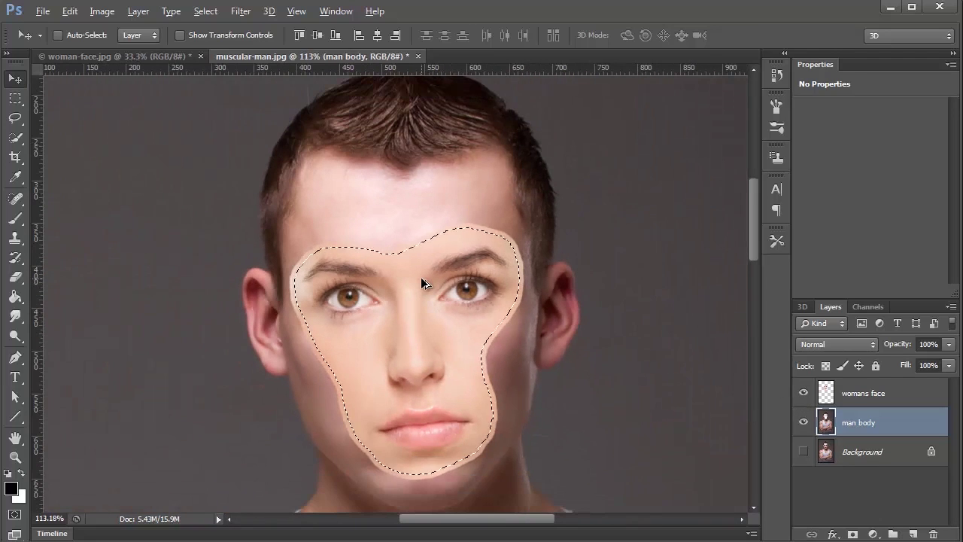
scroll(421, 283, "down", 1)
key("alt")
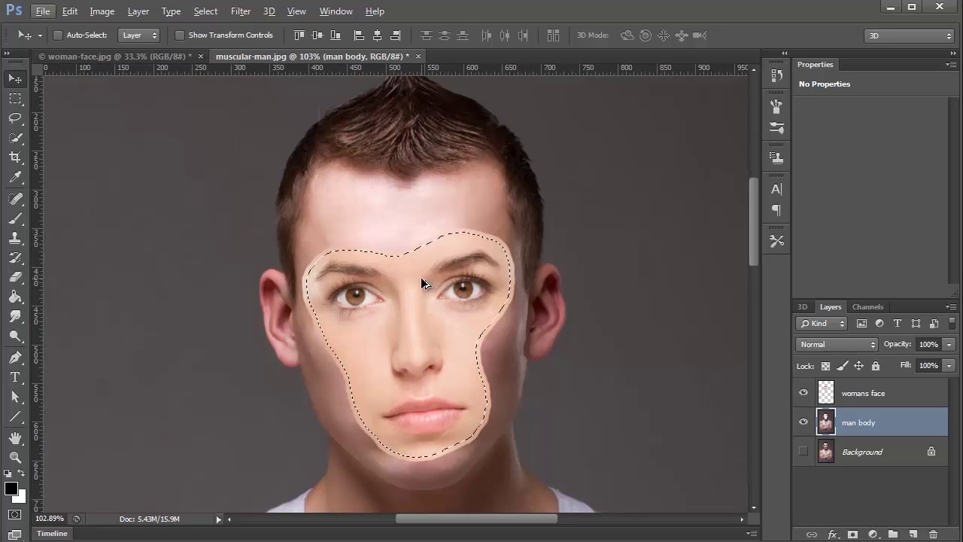
key("ctrl+d")
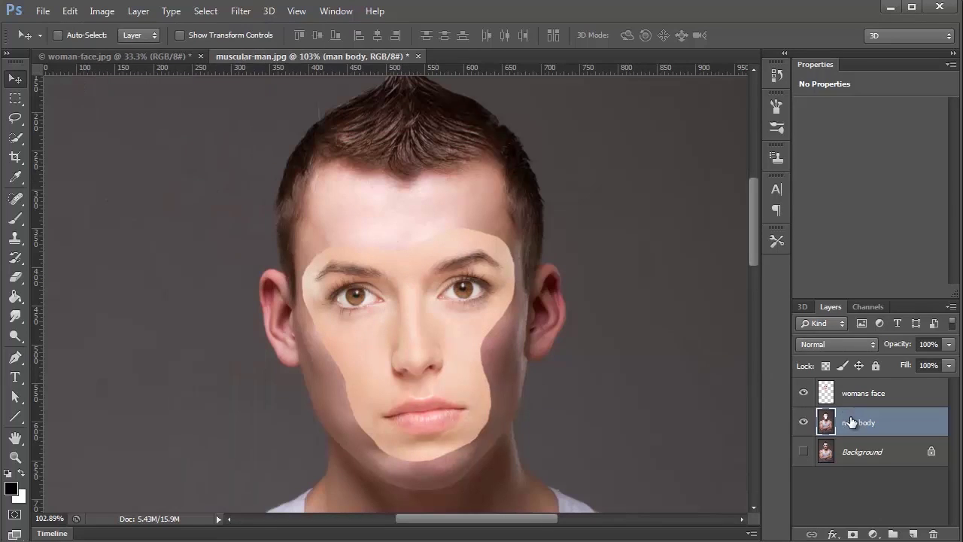
- Auto-blend the womans face and man body layers using the Panorama method with Seamless Tones and Colors
left_click(840, 396, "ctrl")
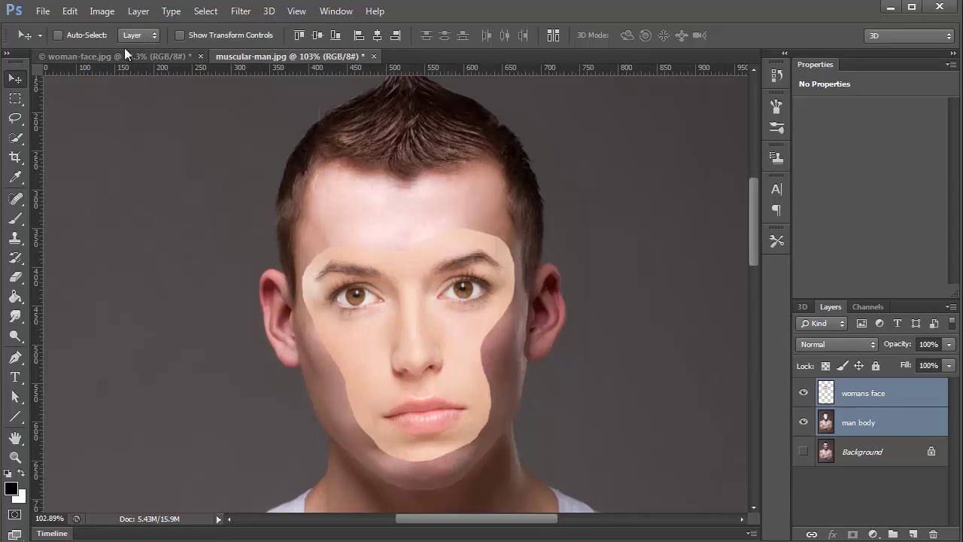
left_click(69, 10)
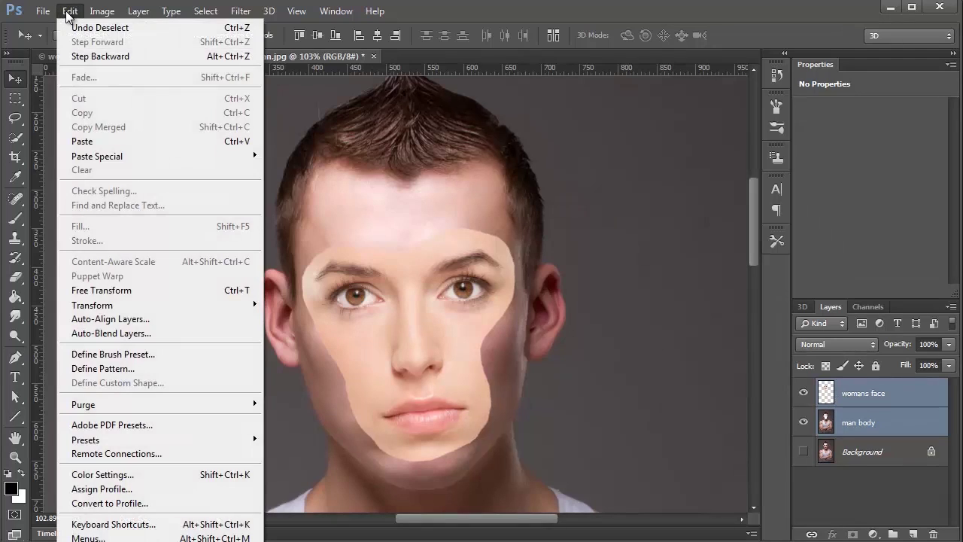
left_click(145, 333)
left_click_drag(33, 150, 149, 83)
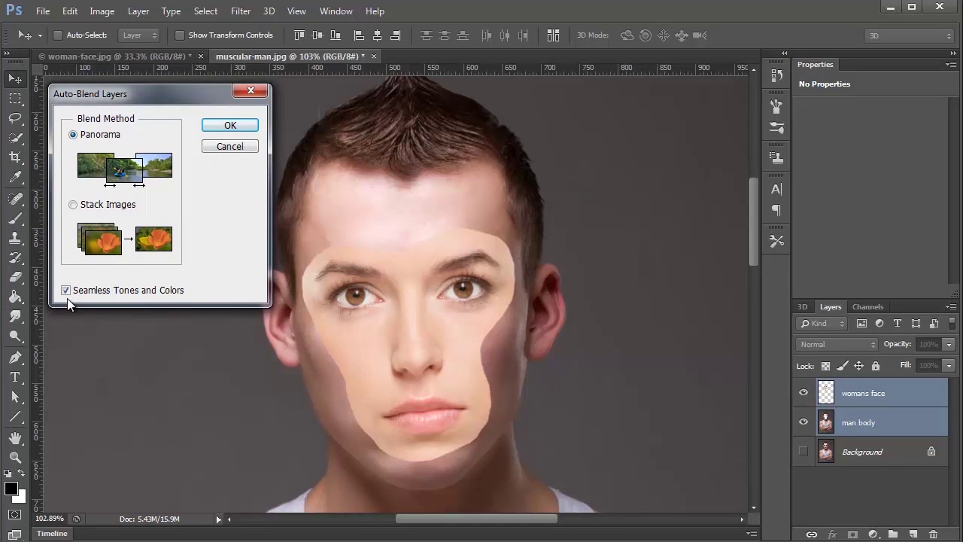
left_click(240, 124)
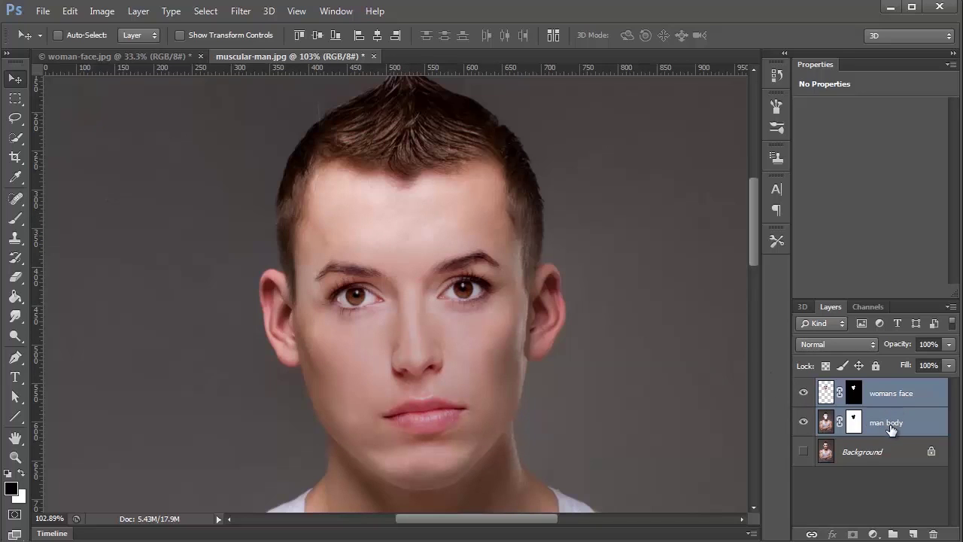
- Toggle the visibility of the womans face and man body layers in turn to examine each blended part
left_click(804, 392)
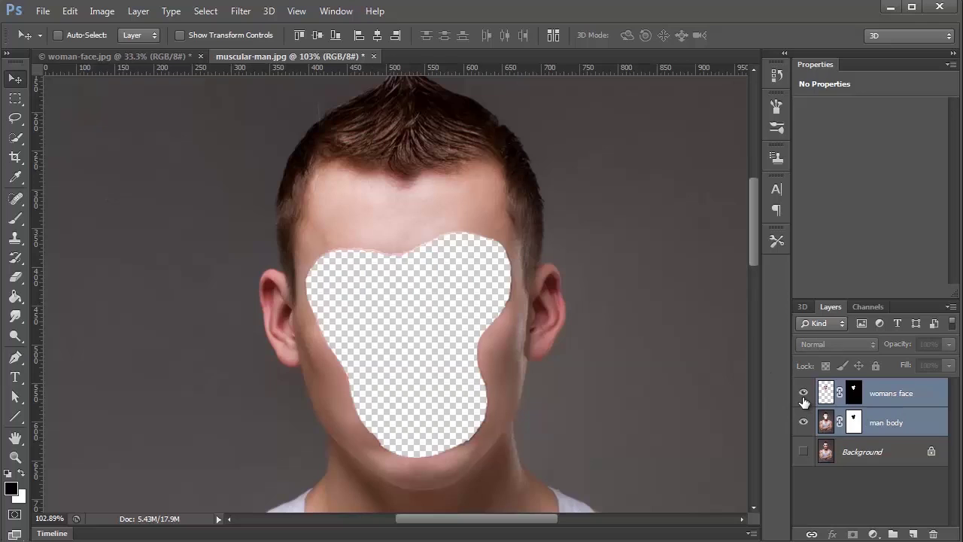
left_click(803, 392)
left_click(803, 422)
left_click(803, 422)
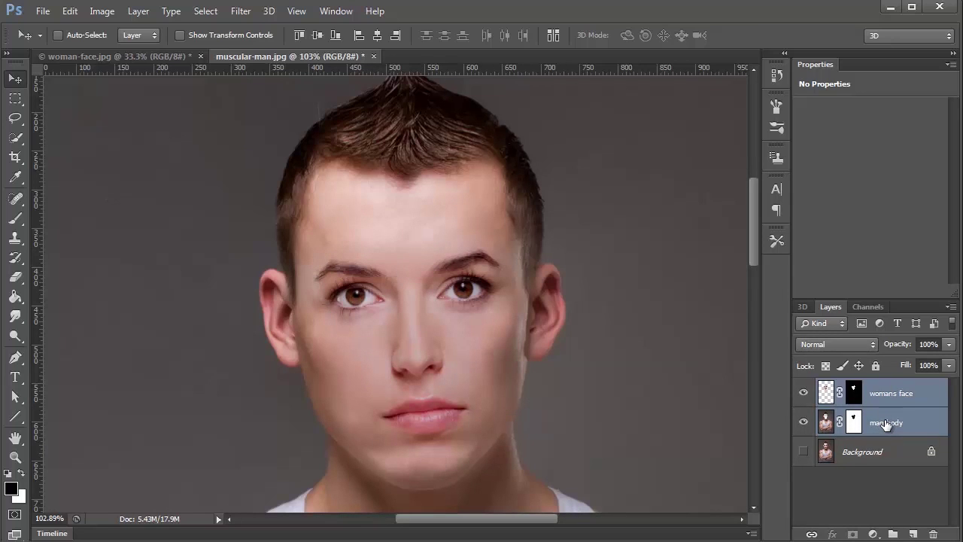
- Group the womans face and man body layers, and make the Background layer visible beneath the group
key("ctrl+g")
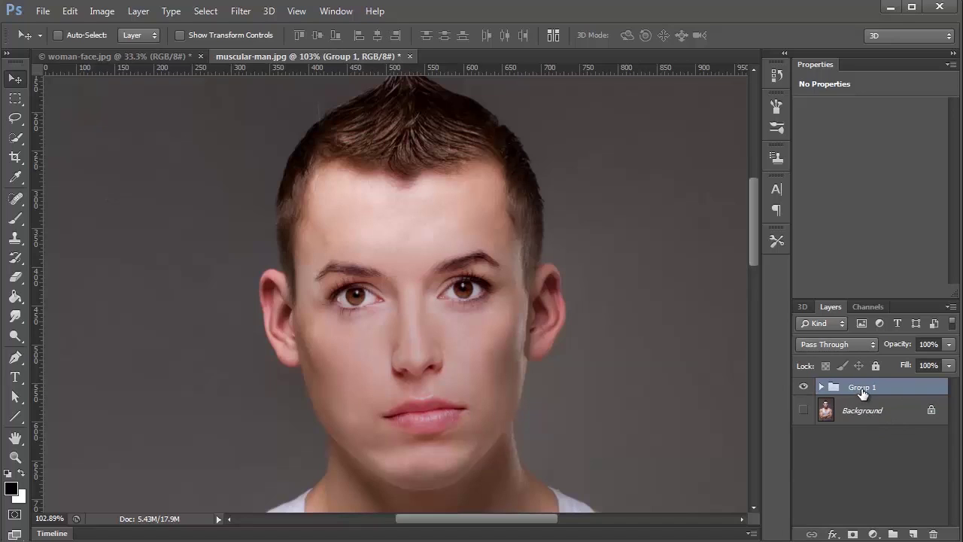
left_click(803, 386)
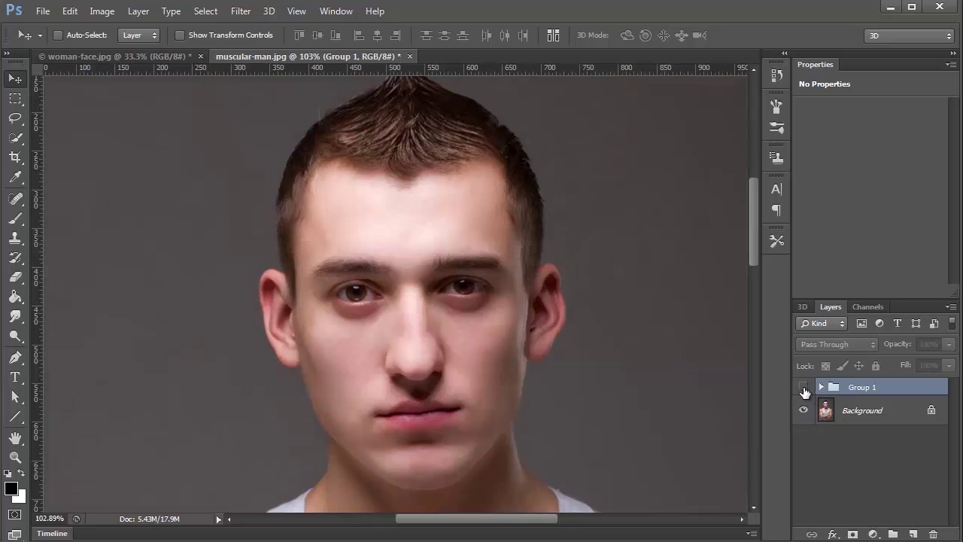
left_click(803, 388)
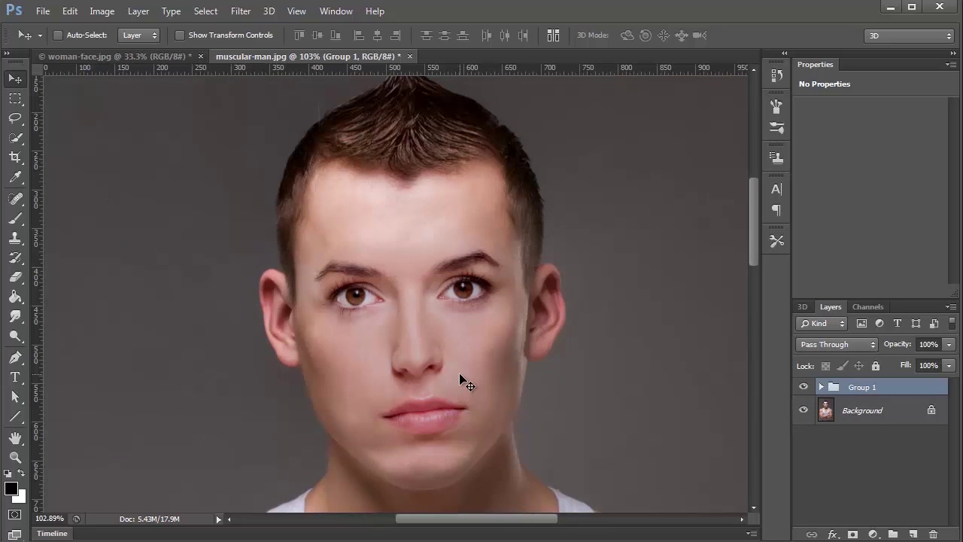
- Examine the face swap at different magnifications, toggling the group's visibility to compare it with the original photo
key("ctrl+c")
scroll(411, 380, "down", 5)
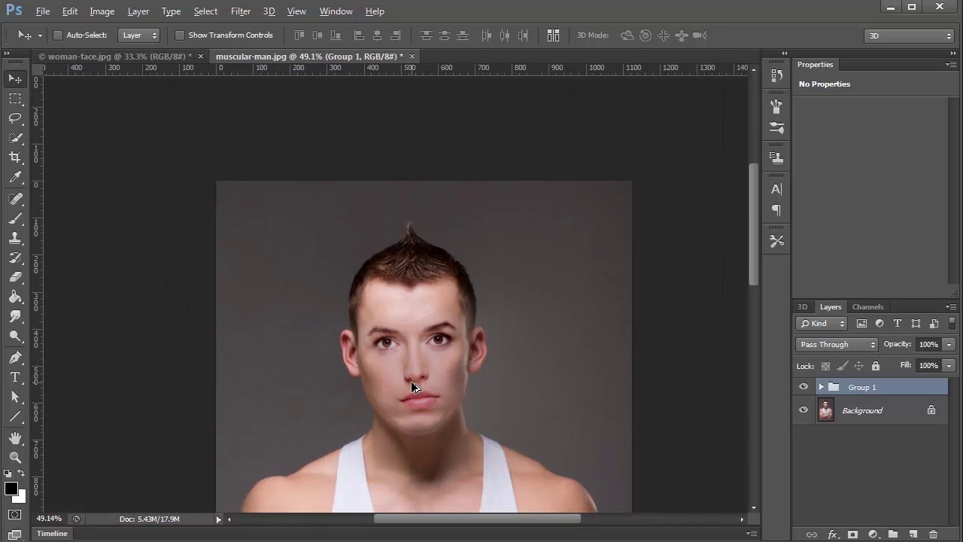
left_click_drag(411, 380, 387, 277)
key("ctrl+r")
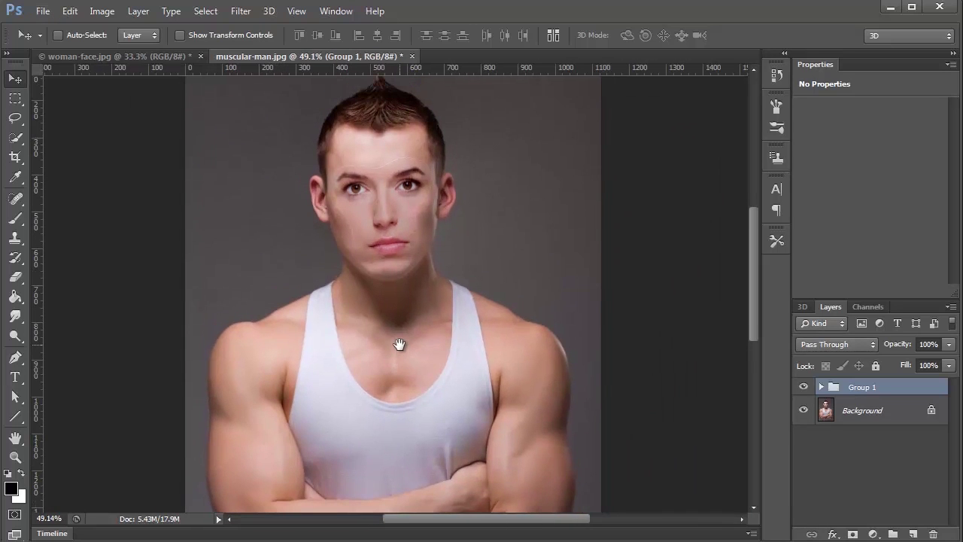
scroll(402, 270, "up", 1)
scroll(401, 263, "up", 2)
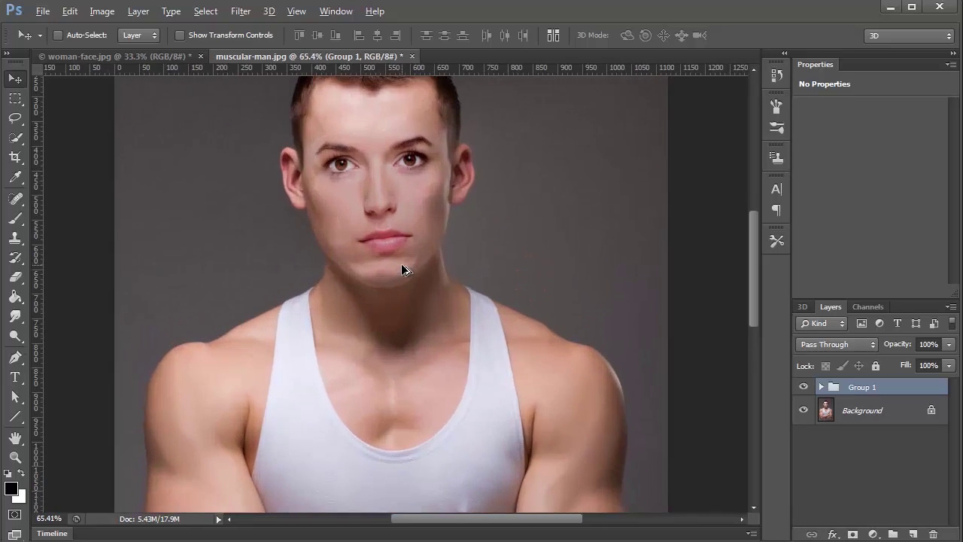
left_click_drag(402, 268, 436, 324)
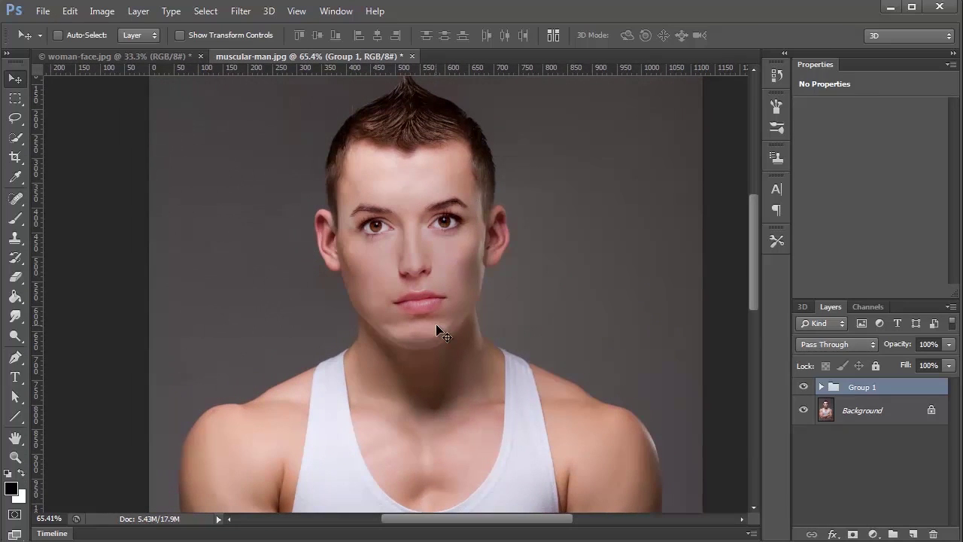
left_click(803, 387)
left_click(803, 387)
left_click(803, 388)
- Open african-american-woman.jpg from the assets folder
left_click(41, 10)
left_click(57, 43)
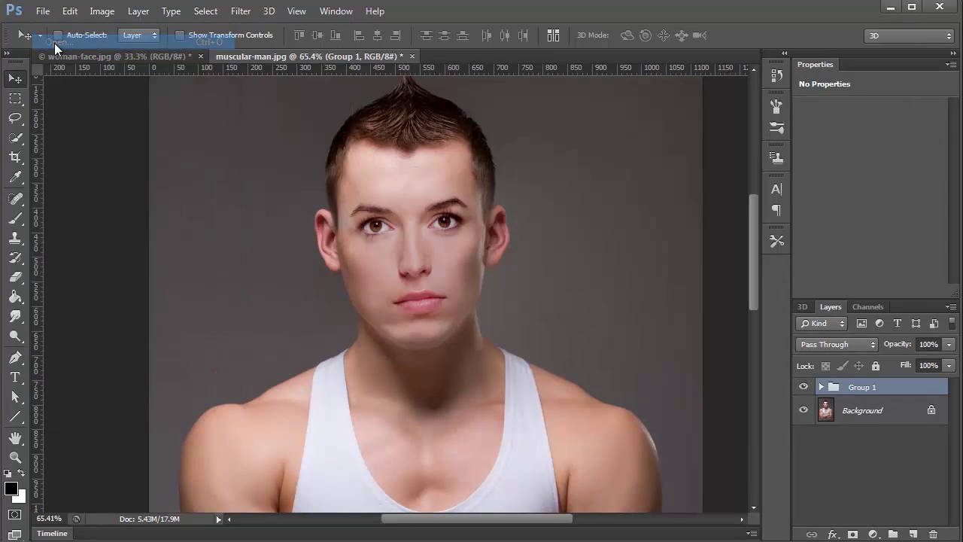
left_click(338, 164)
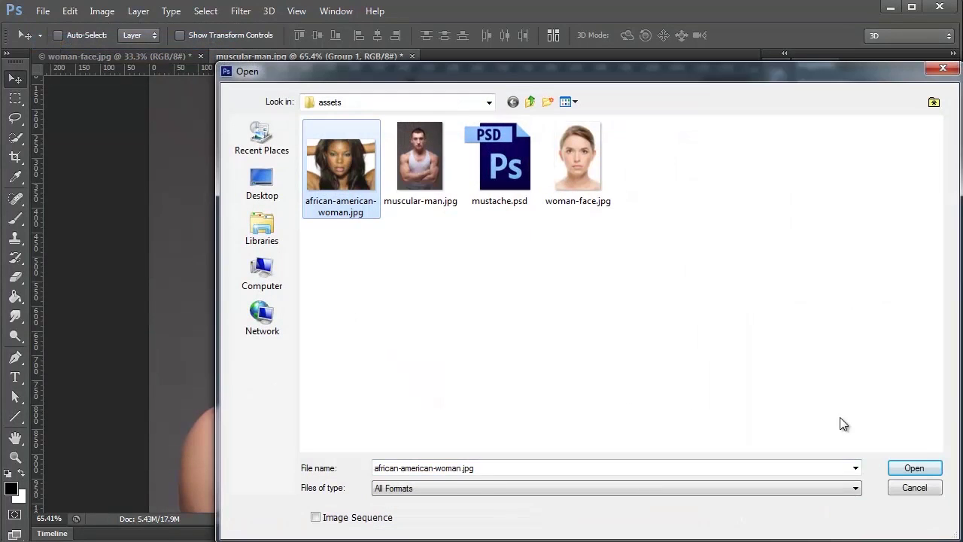
left_click(909, 467)
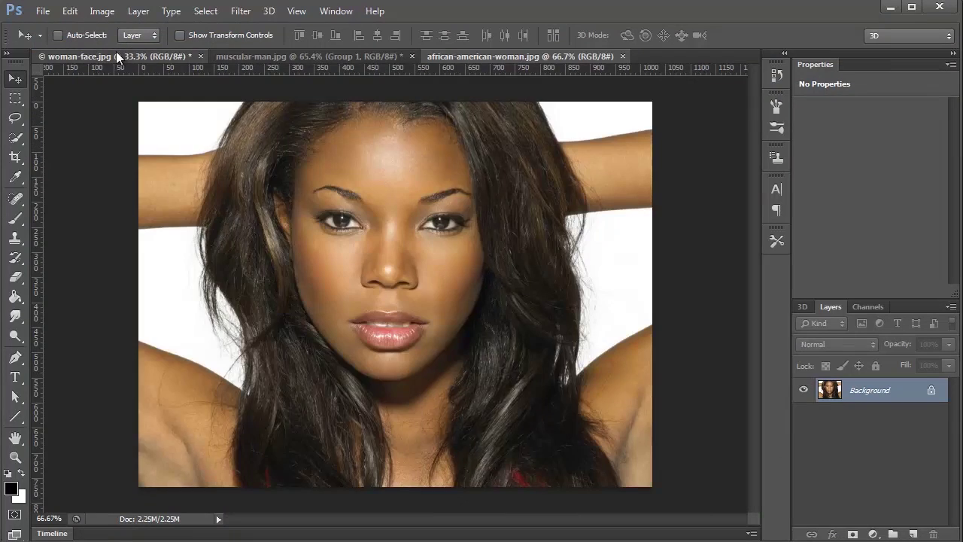
- Copy the selected face from woman-face.jpg and return to the african-american-woman.jpg document
left_click(115, 55)
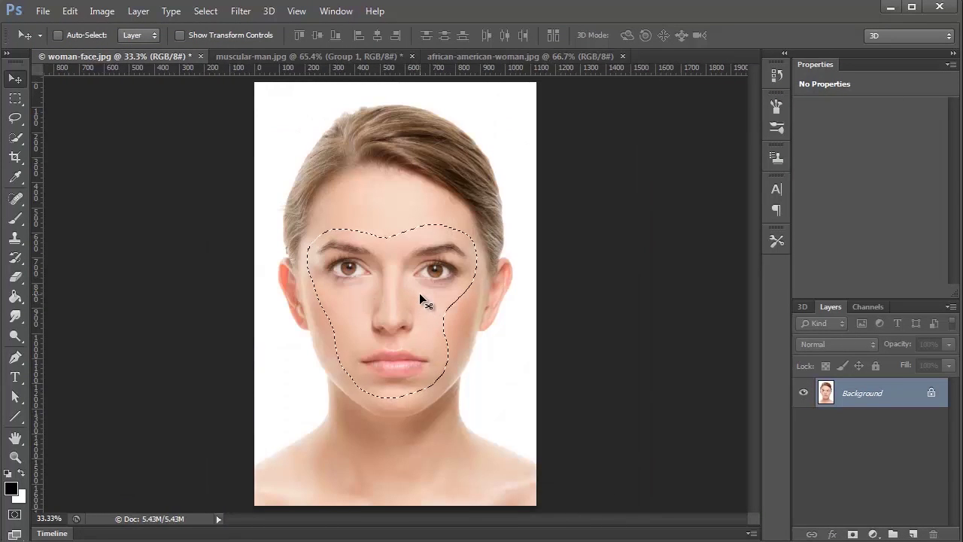
left_click(473, 57)
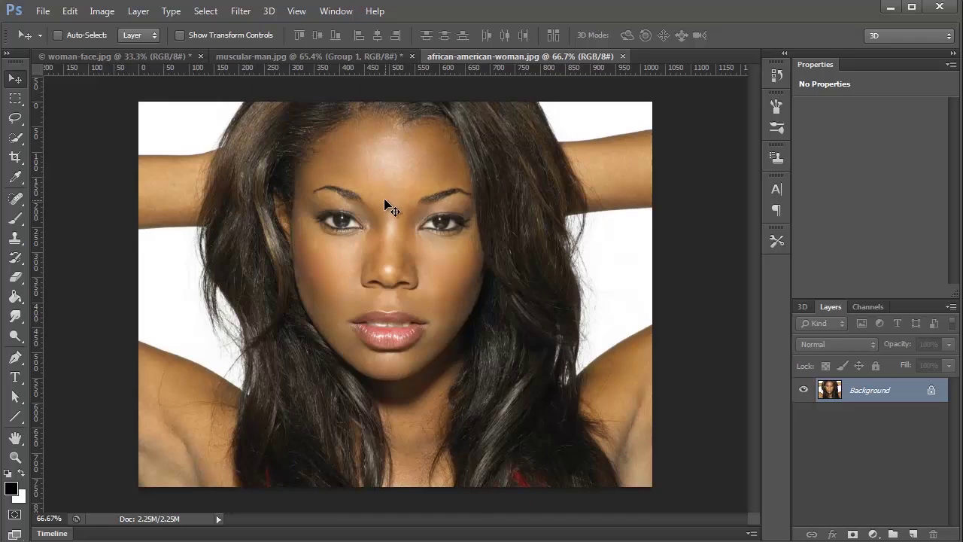
left_click(109, 57)
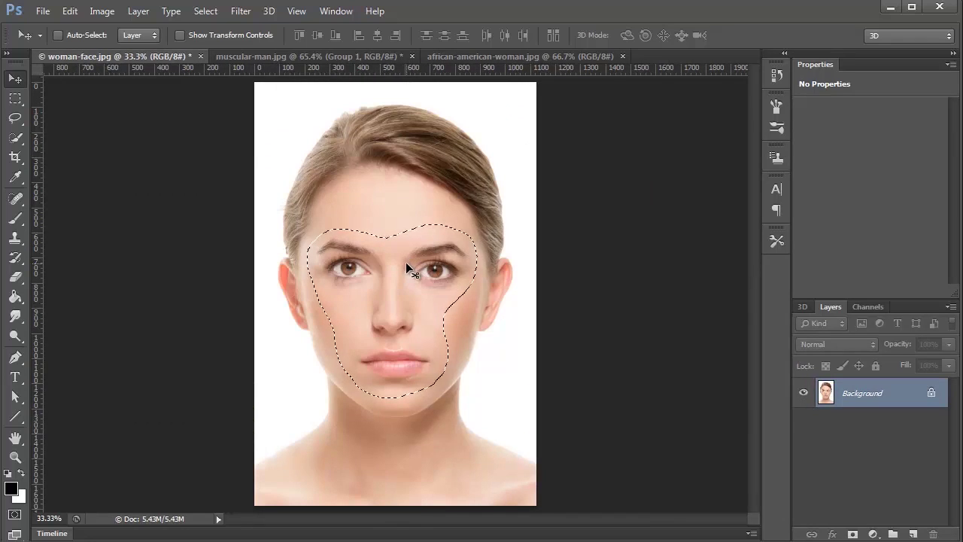
left_click(69, 12)
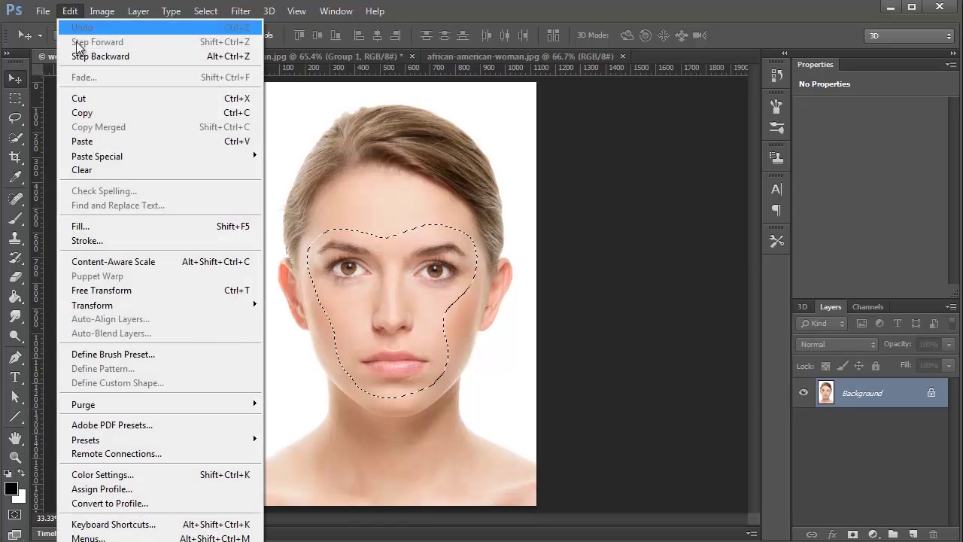
left_click(97, 115)
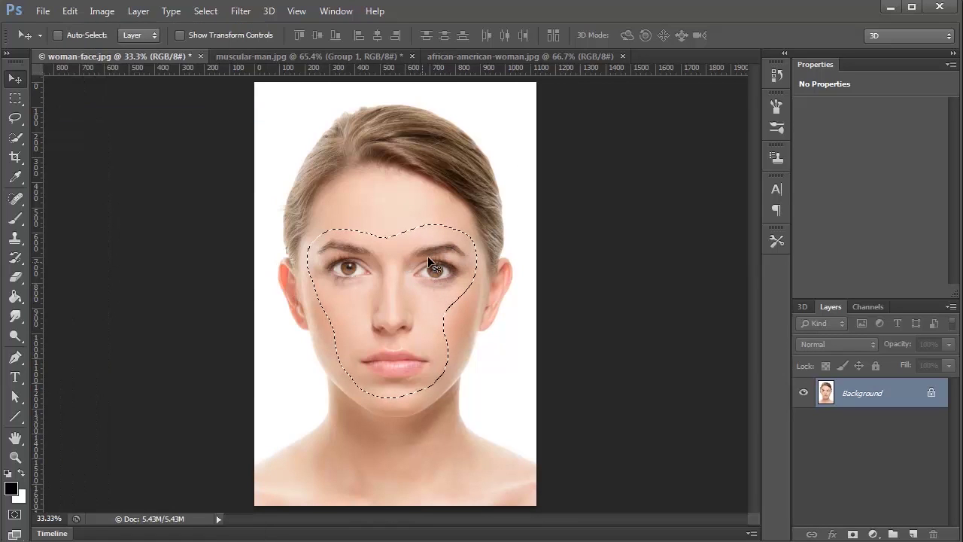
left_click(470, 57)
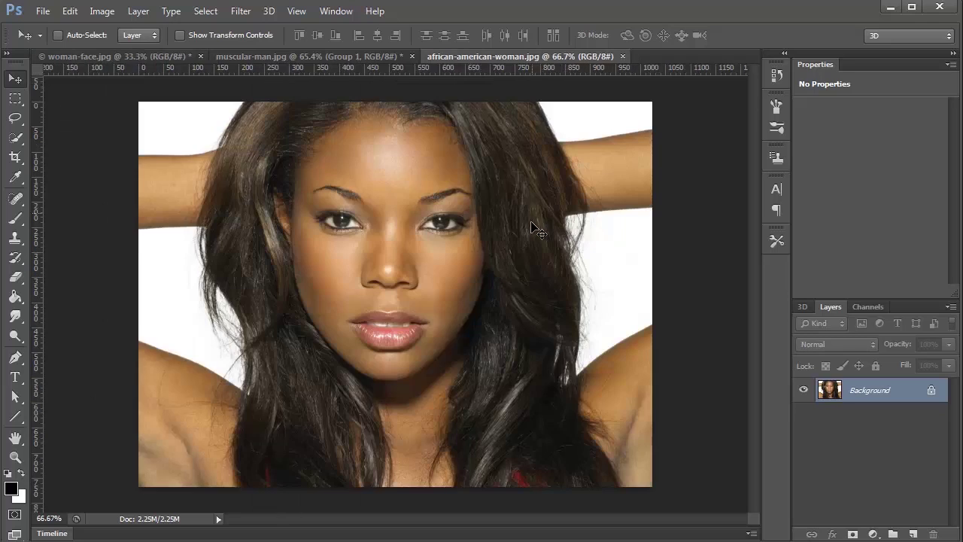
- Paste the copied face as a new layer, start a free transform, and lower the layer's opacity to 50%
key("ctrl+v")
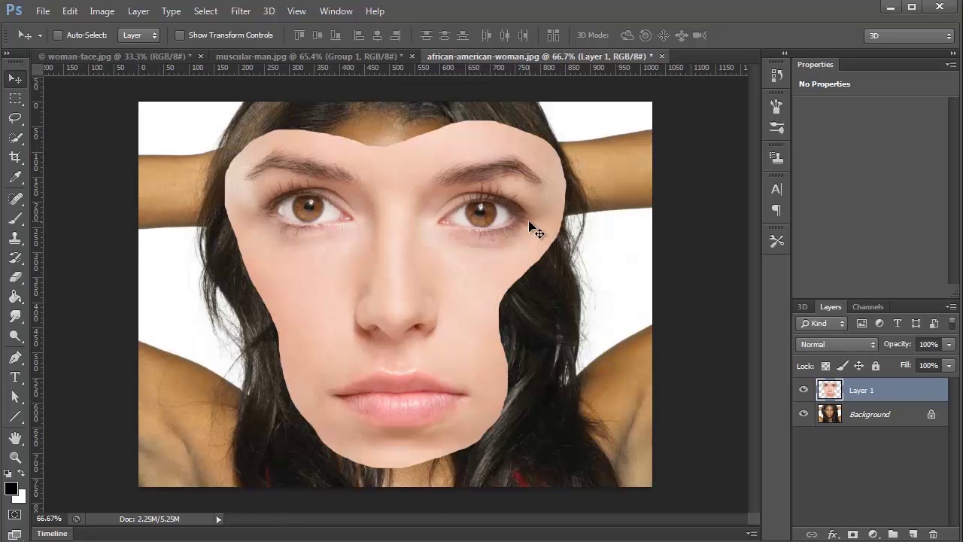
key("ctrl+t")
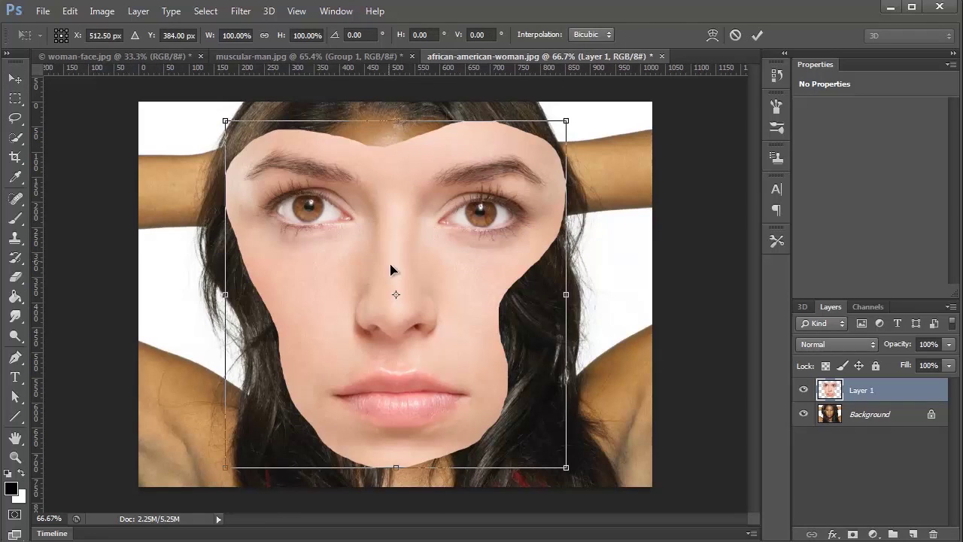
left_click(900, 344)
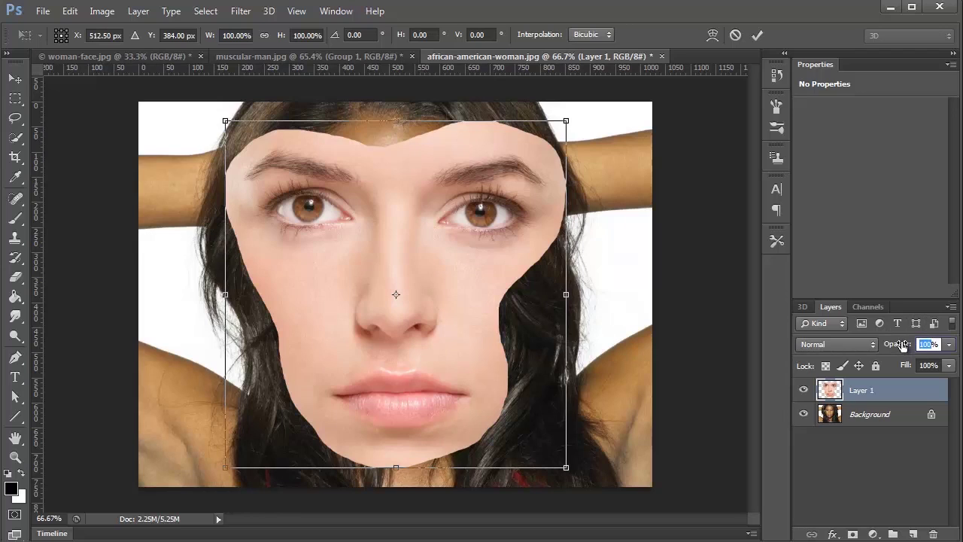
type("50")
key("Return")
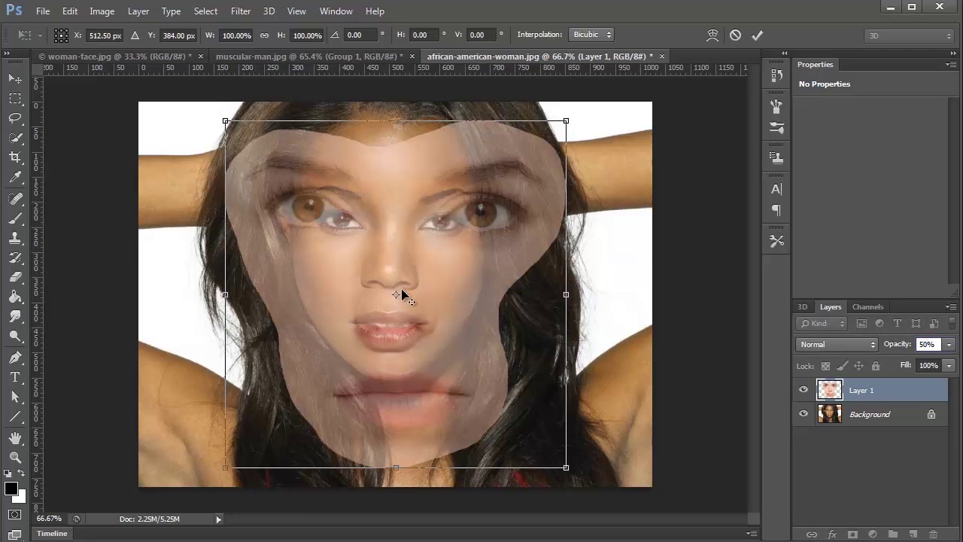
- Move the pasted face so its left-hand eye overlaps the woman's, and place the transform's reference point on that eye
left_click_drag(395, 295, 408, 257)
key("Up")
key("Up")
key("Up")
key("Up")
key("Up")
key("Up")
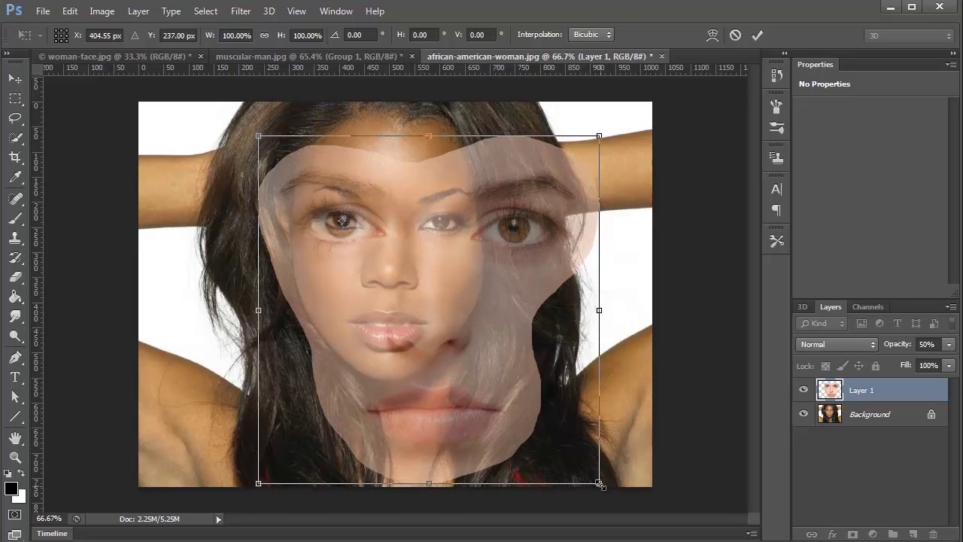
- Scale the face to about 53.7% width and 55% height to match the woman's features, and restore the layer's opacity to 100%
left_click_drag(599, 485, 483, 365)
left_click_drag(484, 269, 479, 269)
left_click_drag(297, 268, 298, 269)
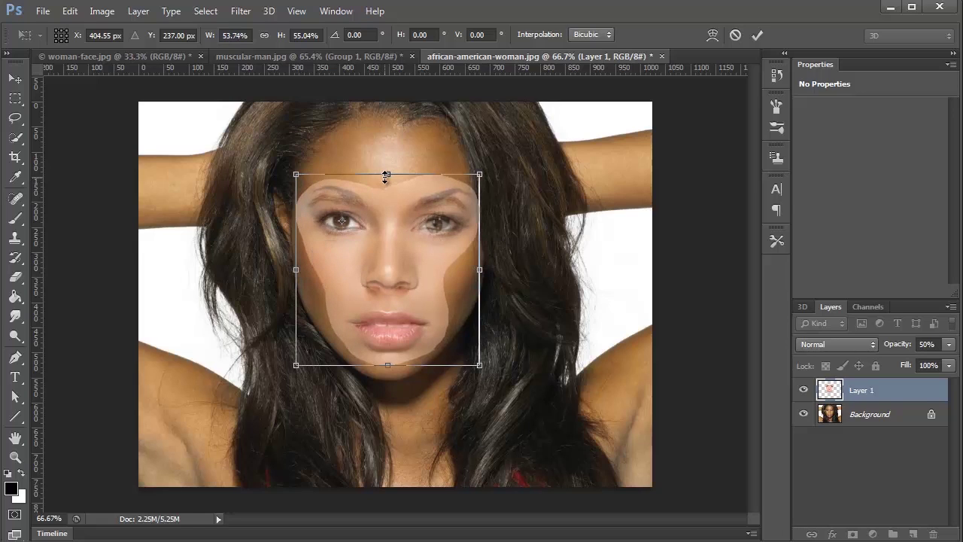
left_click_drag(388, 366, 388, 365)
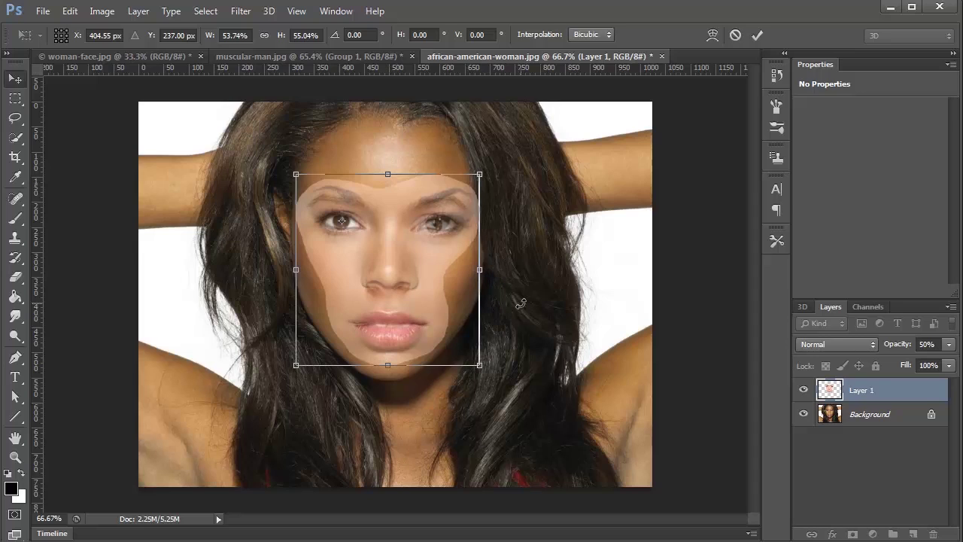
key("Return")
left_click(949, 344)
left_click_drag(913, 359, 952, 361)
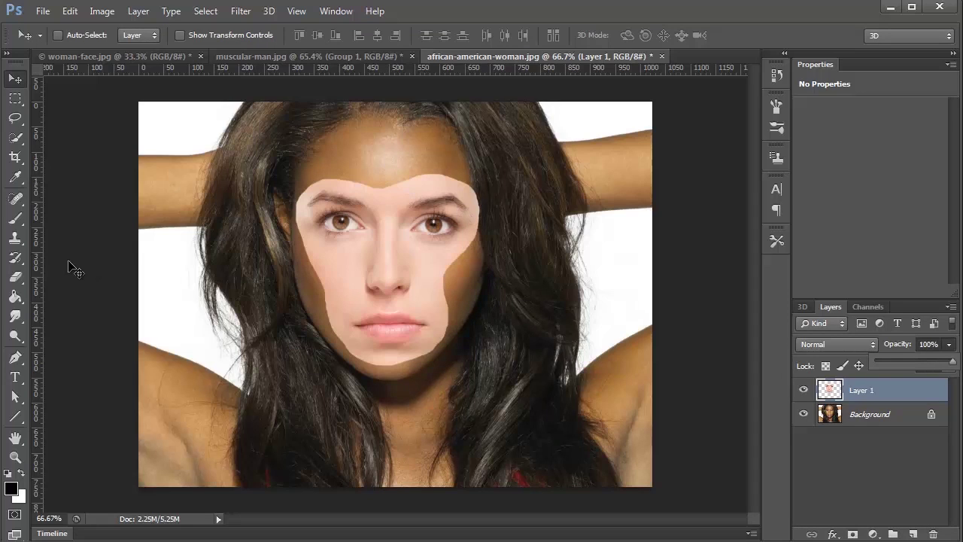
- Erase the face's edge above the right-hand eyebrow with a 45 px round Eraser brush, and undo the last stroke
left_click(15, 277)
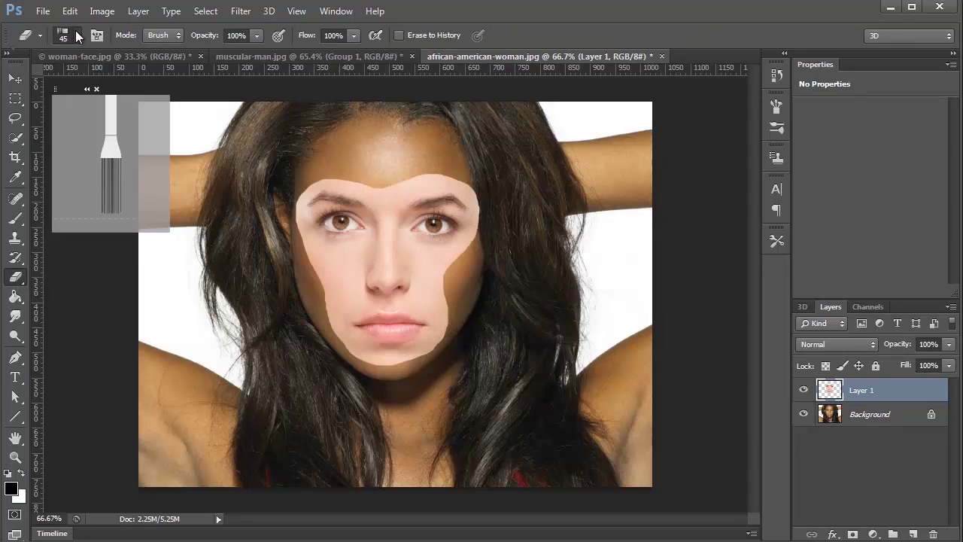
left_click(79, 36)
left_click(64, 150)
left_click(385, 153)
mouse_move(415, 167)
left_mouse_down()
mouse_move(455, 179)
mouse_move(483, 212)
mouse_move(491, 181)
mouse_move(484, 172)
mouse_move(464, 180)
left_mouse_up()
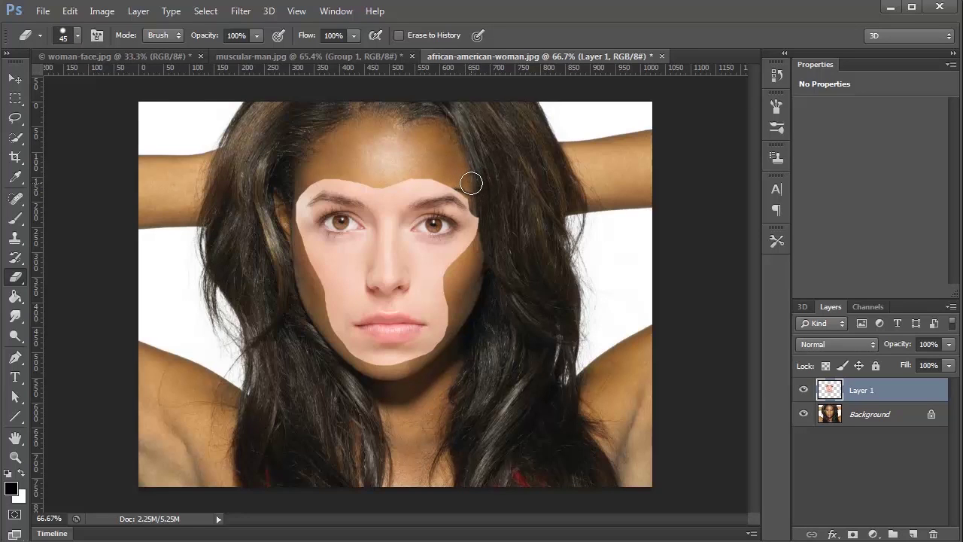
mouse_move(481, 187)
left_mouse_down()
mouse_move(481, 176)
mouse_move(426, 168)
mouse_move(485, 179)
mouse_move(437, 174)
mouse_move(468, 175)
left_mouse_up()
key("ctrl+z")
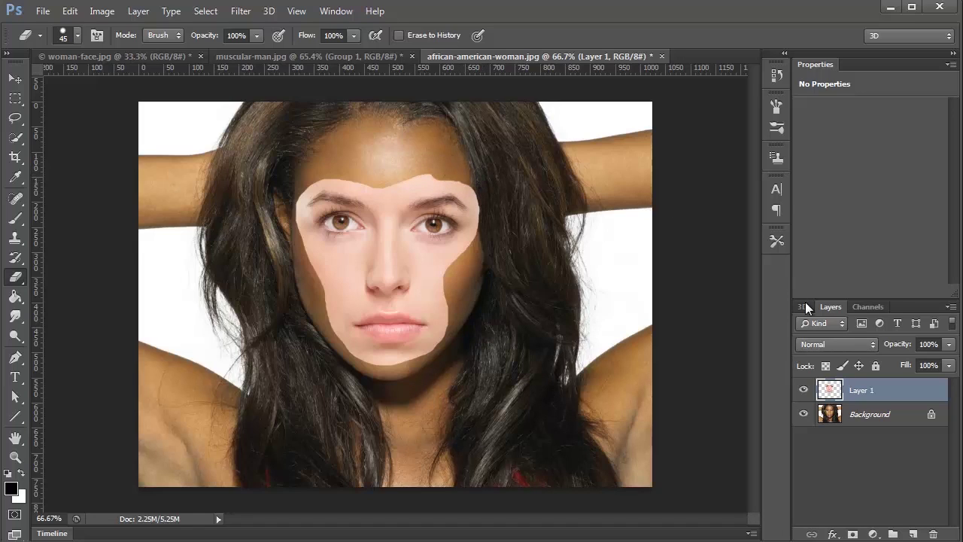
- Lower the opacity of Layer 1 to 84%
left_click(948, 344)
left_click_drag(943, 362, 937, 364)
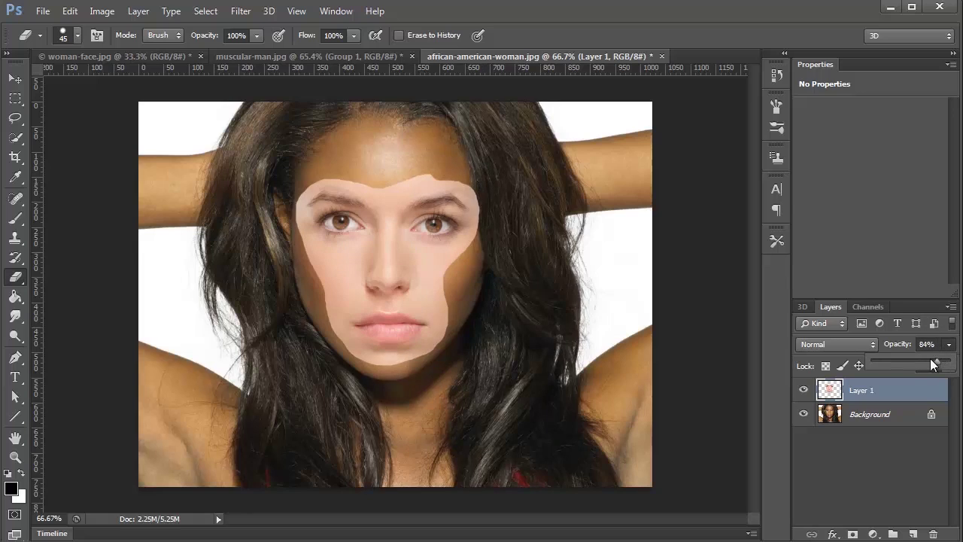
left_click(481, 181)
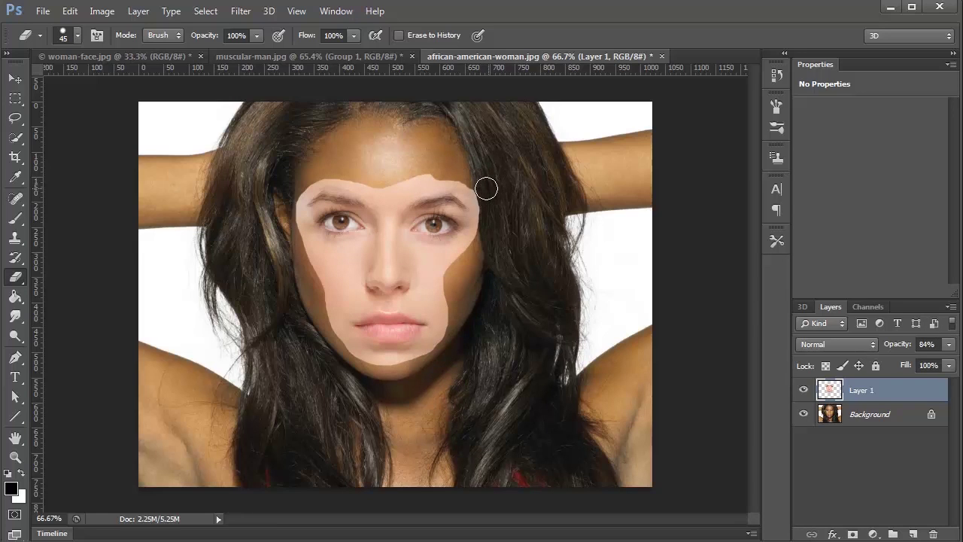
- Trim the pasted face's edge along the hair beside the right-hand eye with the Eraser at 300% magnification, undoing unwanted strokes
left_click(15, 457)
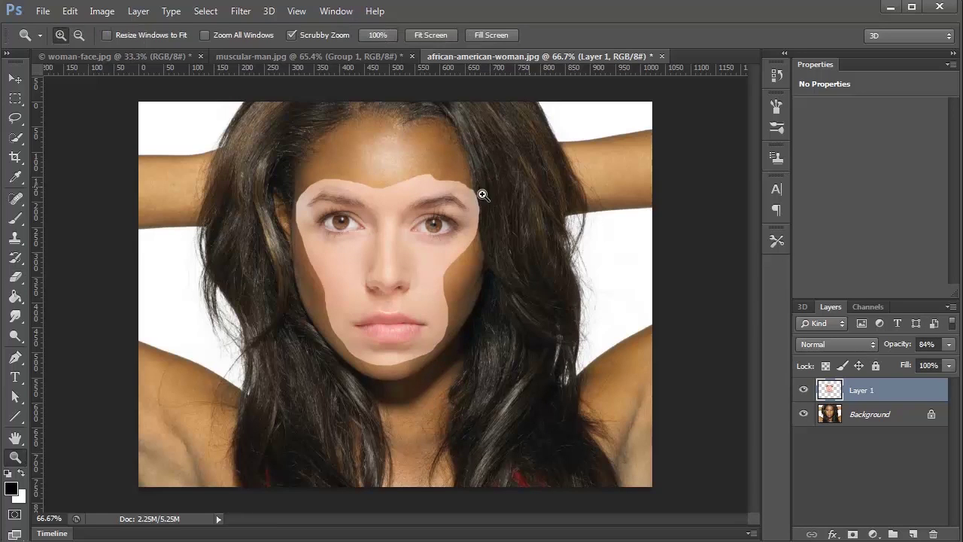
left_click(472, 205)
left_click_drag(472, 205, 644, 193)
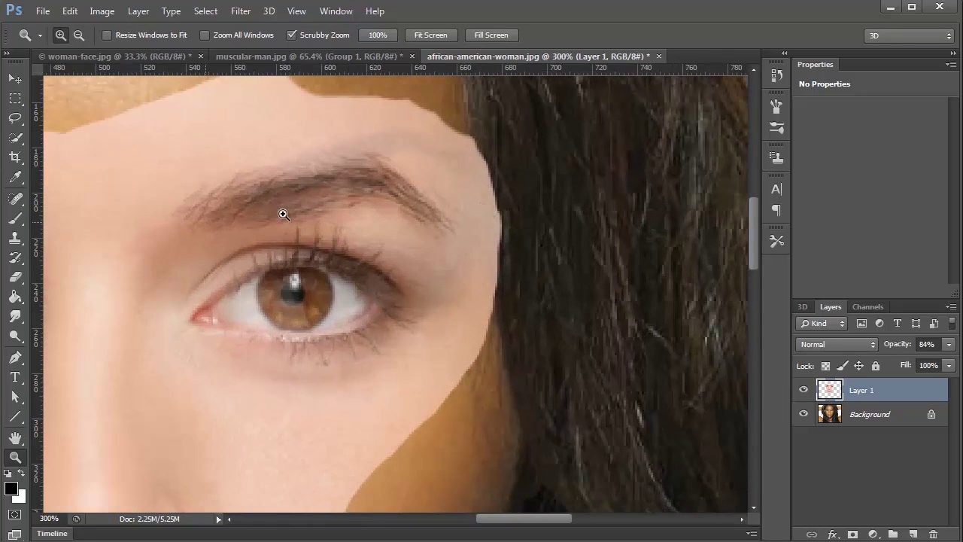
key("e")
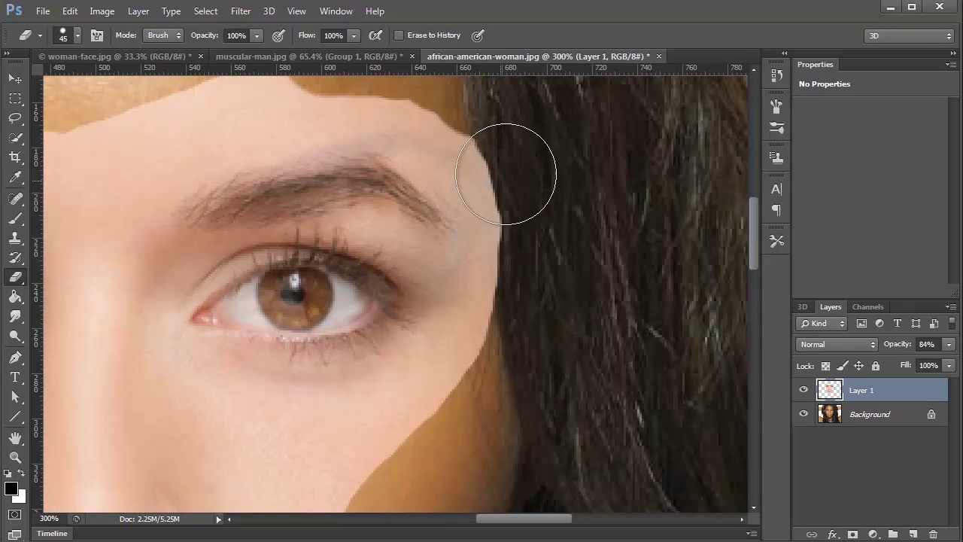
mouse_move(541, 215)
left_mouse_down()
mouse_move(513, 172)
mouse_move(505, 122)
mouse_move(523, 127)
mouse_move(539, 169)
left_mouse_up()
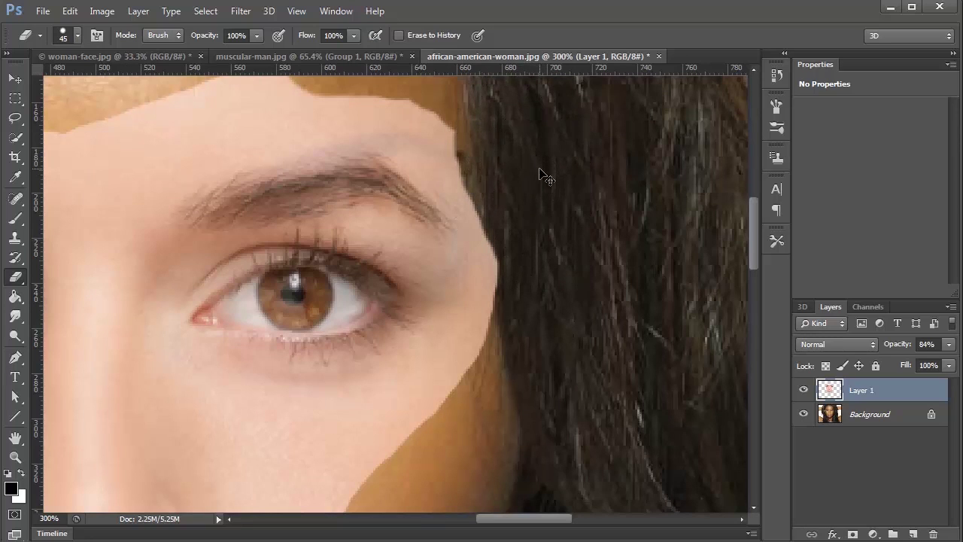
key("ctrl+z")
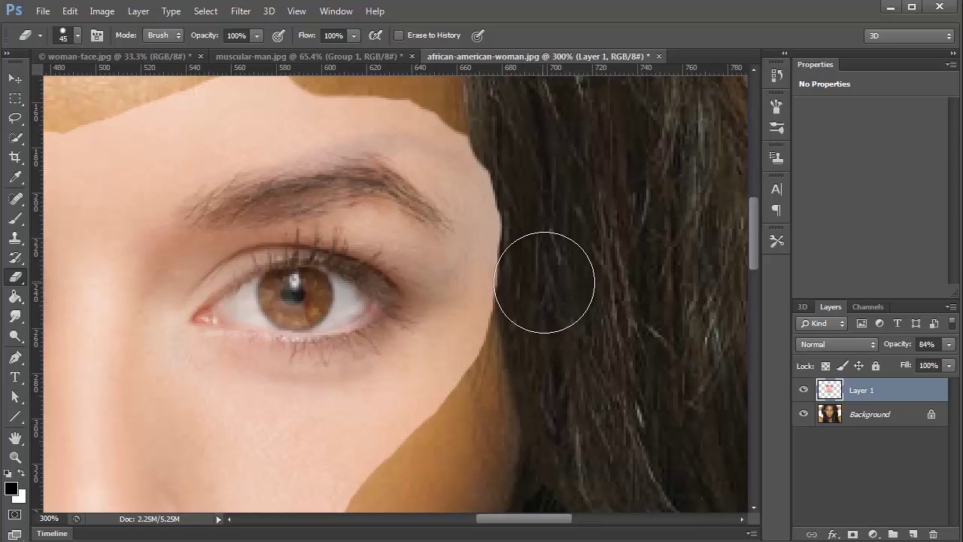
key("ctrl+z")
mouse_move(528, 146)
left_mouse_down()
mouse_move(504, 105)
mouse_move(548, 193)
left_mouse_up()
- Erase the rough upper edge of the pasted face across the forehead above both eyebrows
mouse_move(401, 198)
left_mouse_down()
mouse_move(580, 243)
mouse_move(643, 244)
left_mouse_up()
mouse_move(501, 108)
left_mouse_down()
mouse_move(348, 159)
mouse_move(198, 146)
mouse_move(247, 112)
left_mouse_up()
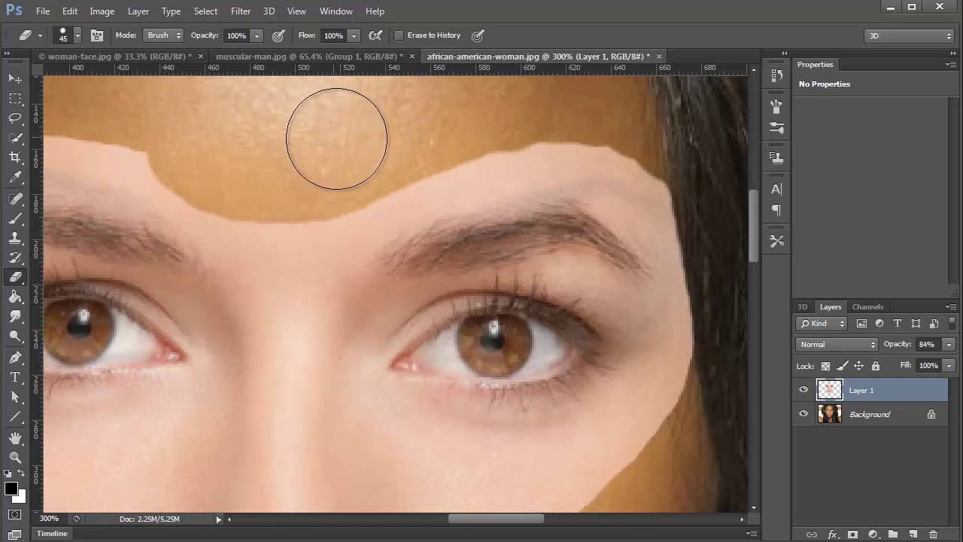
mouse_move(387, 206)
left_mouse_down()
mouse_move(541, 279)
mouse_move(575, 331)
left_mouse_up()
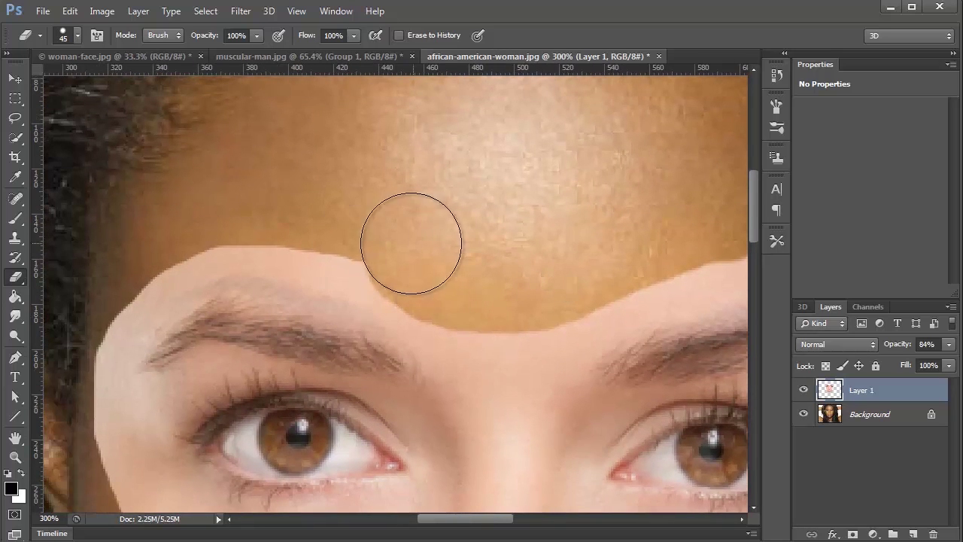
mouse_move(415, 225)
left_mouse_down()
mouse_move(534, 120)
mouse_move(550, 76)
left_mouse_up()
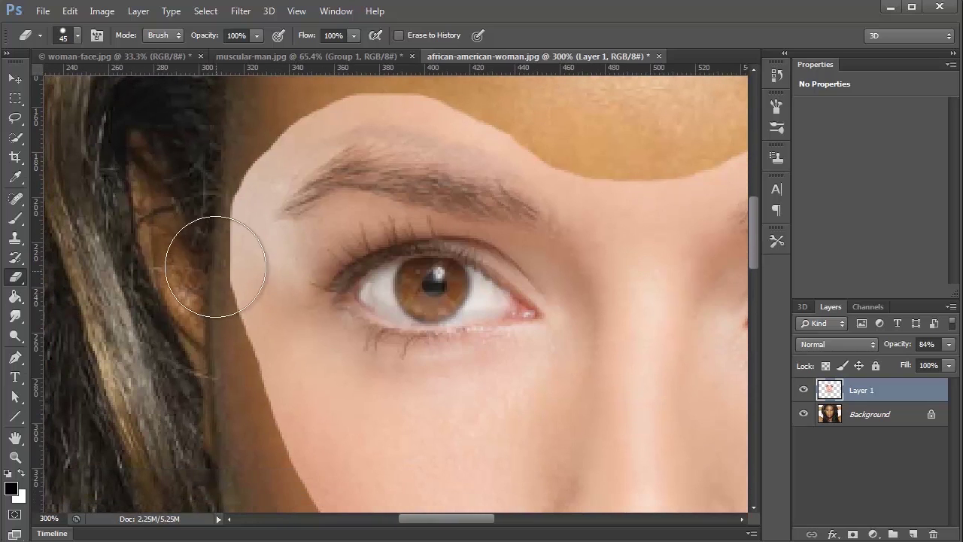
- Erase the pasted face's edge along the left-hand temple and cheek
mouse_move(204, 172)
left_mouse_down()
mouse_move(203, 275)
mouse_move(236, 118)
mouse_move(197, 241)
mouse_move(208, 312)
mouse_move(245, 396)
mouse_move(225, 252)
left_mouse_up()
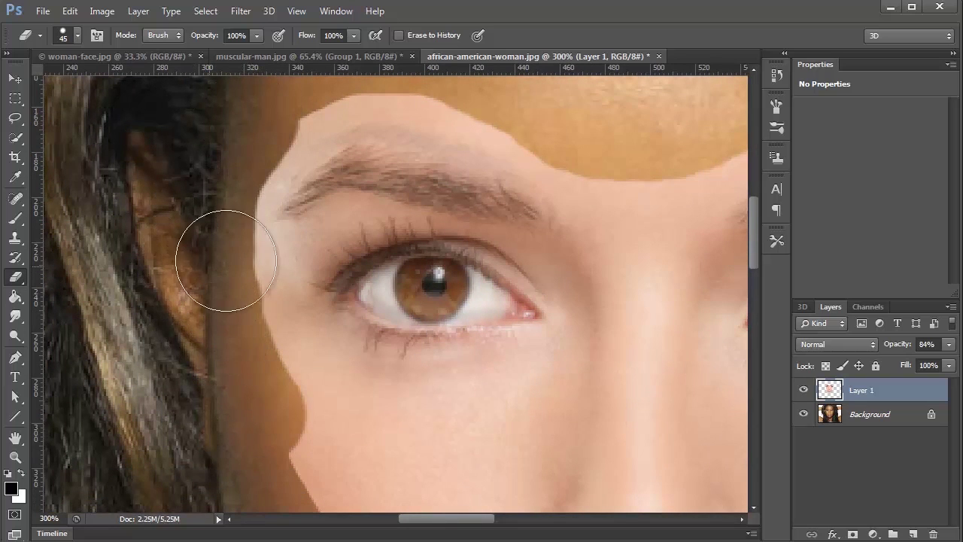
mouse_move(428, 348)
left_mouse_down()
mouse_move(361, 301)
mouse_move(253, 175)
left_mouse_up()
left_click_drag(146, 308, 192, 432)
left_click_drag(271, 284, 248, 146)
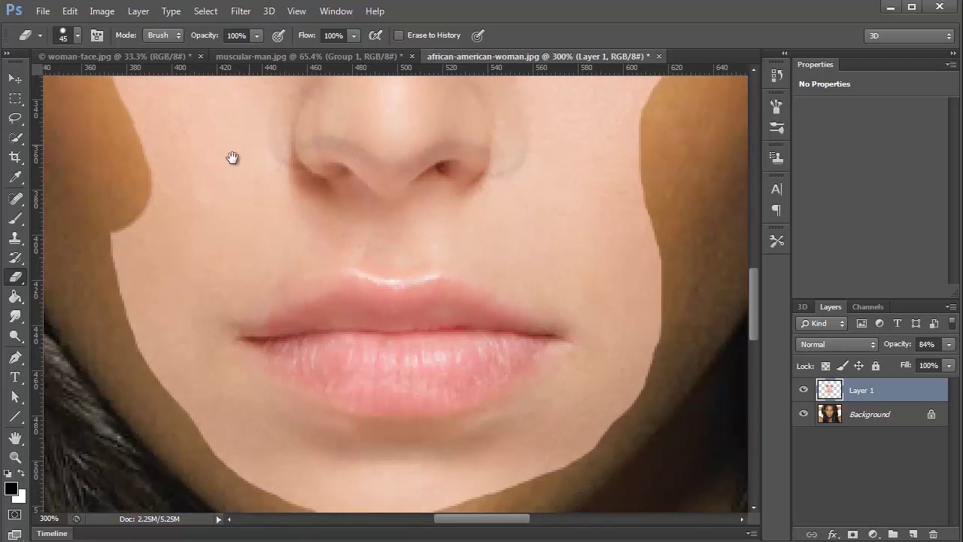
- Trim the pasted face around the left-hand jaw, the chin and the right-hand jaw with the Eraser
mouse_move(90, 215)
left_mouse_down()
mouse_move(101, 319)
mouse_move(148, 392)
left_mouse_up()
left_click_drag(198, 444, 168, 377)
mouse_move(226, 430)
left_mouse_down()
mouse_move(433, 463)
mouse_move(266, 461)
mouse_move(502, 451)
mouse_move(317, 468)
mouse_move(241, 455)
mouse_move(199, 441)
mouse_move(132, 387)
mouse_move(134, 348)
left_mouse_up()
mouse_move(549, 427)
left_mouse_down()
mouse_move(598, 403)
mouse_move(638, 340)
mouse_move(664, 259)
mouse_move(651, 113)
left_mouse_up()
- Smooth the pasted face's edge along the right-hand cheek with the Eraser
left_click_drag(603, 243, 513, 464)
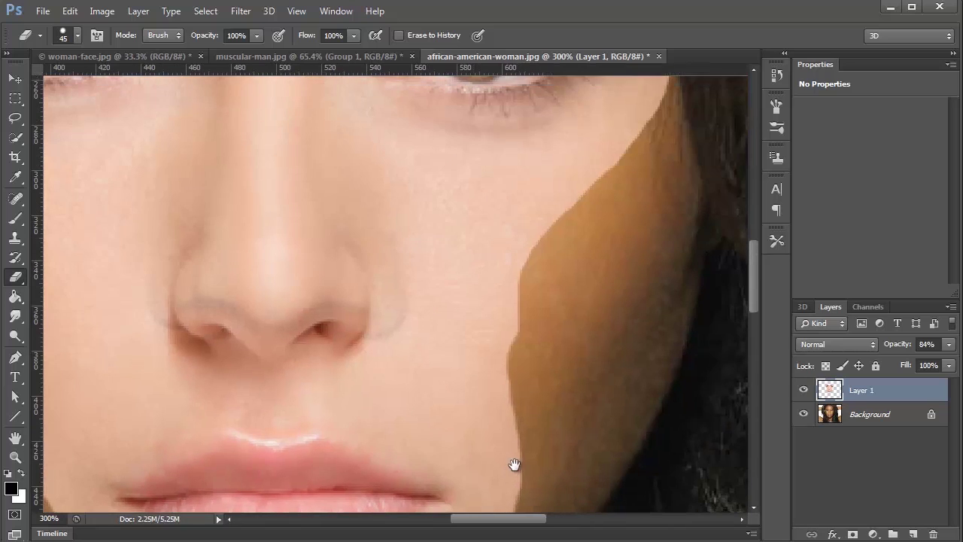
mouse_move(554, 348)
left_mouse_down()
mouse_move(565, 243)
mouse_move(663, 173)
mouse_move(683, 139)
left_mouse_up()
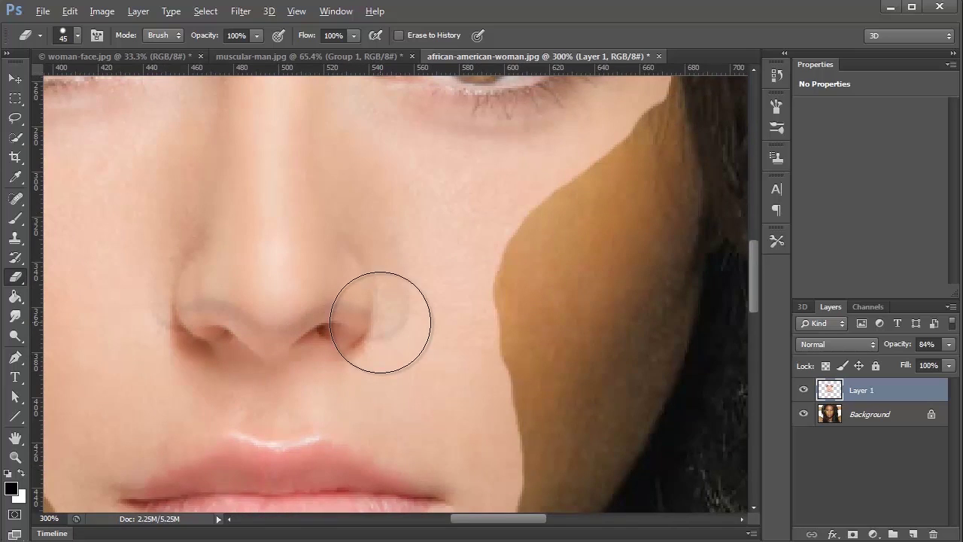
scroll(379, 323, "down", 5)
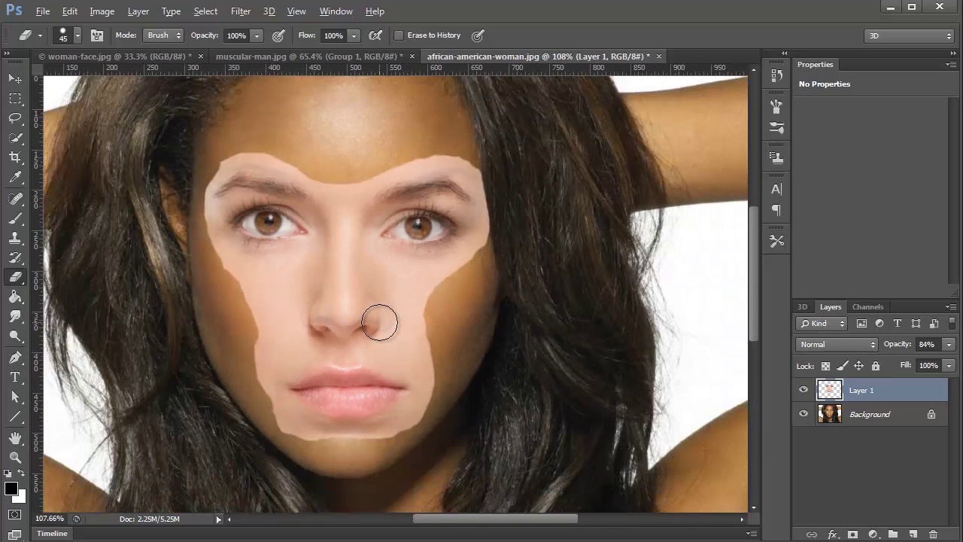
scroll(379, 323, "down", 3)
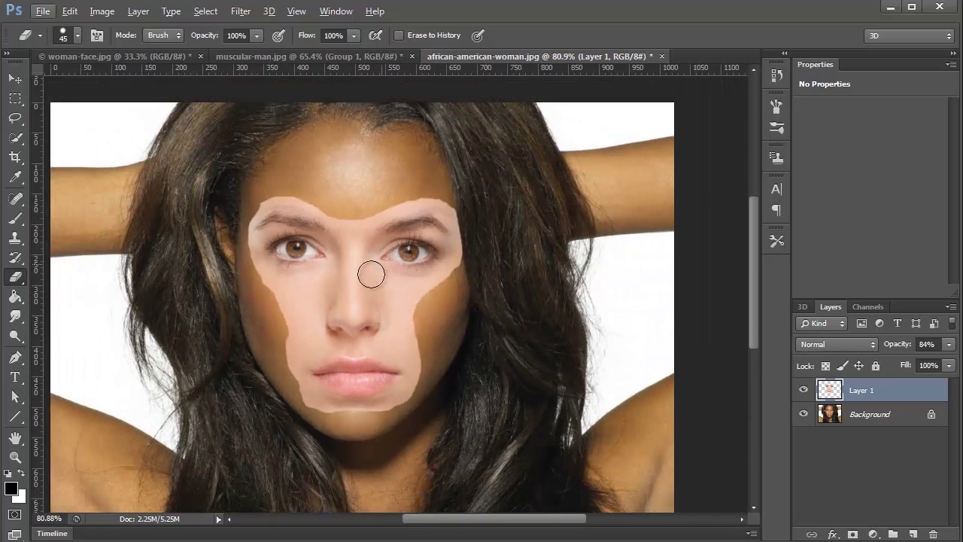
left_click(830, 391, "ctrl")
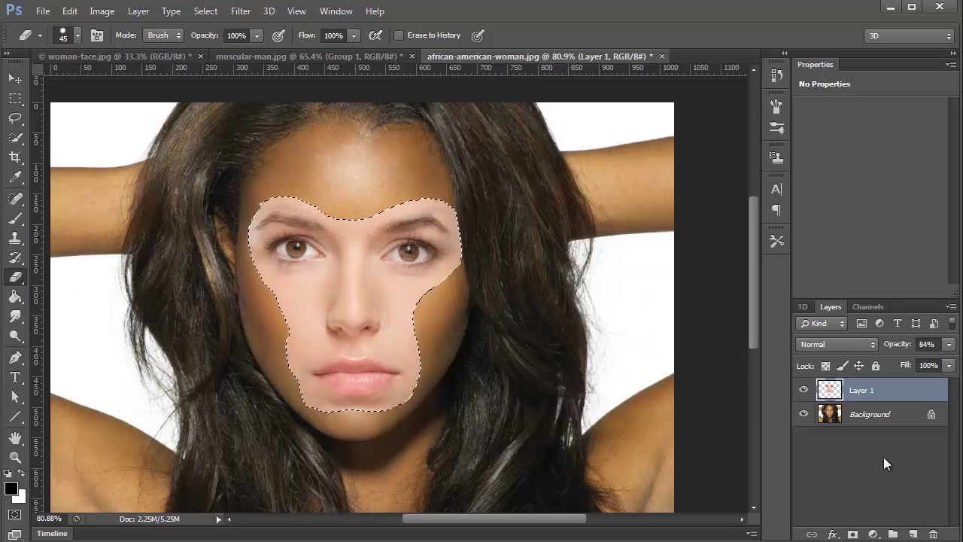
left_click(829, 421)
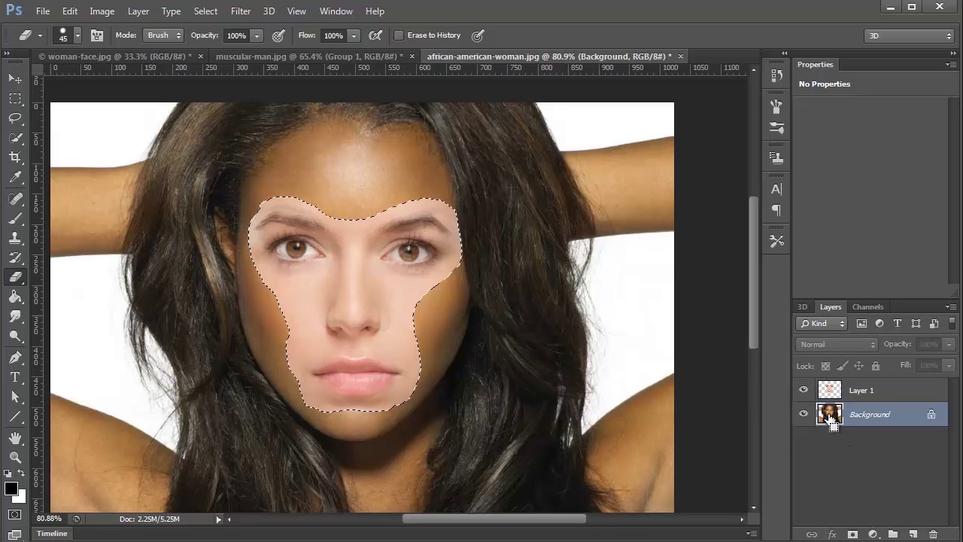
key("ctrl+j")
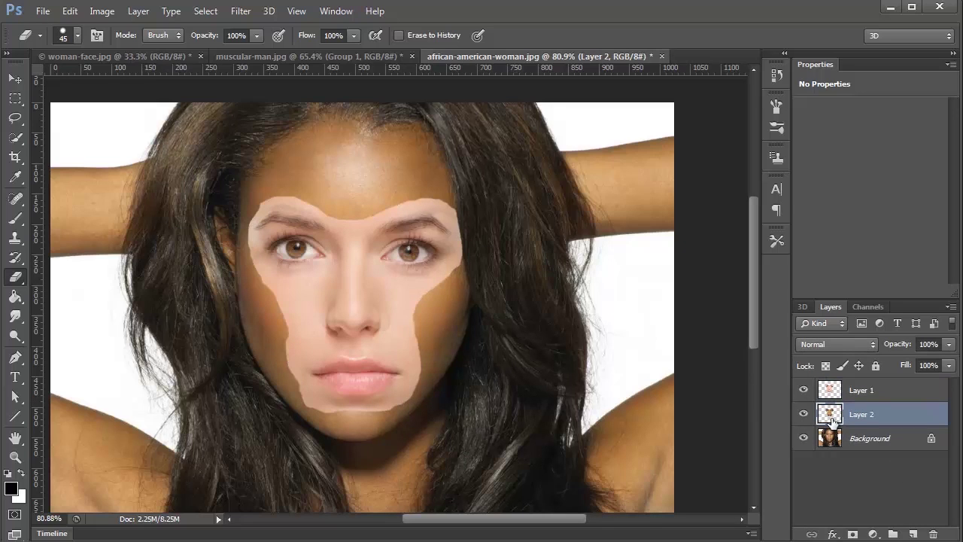
key("ctrl+z")
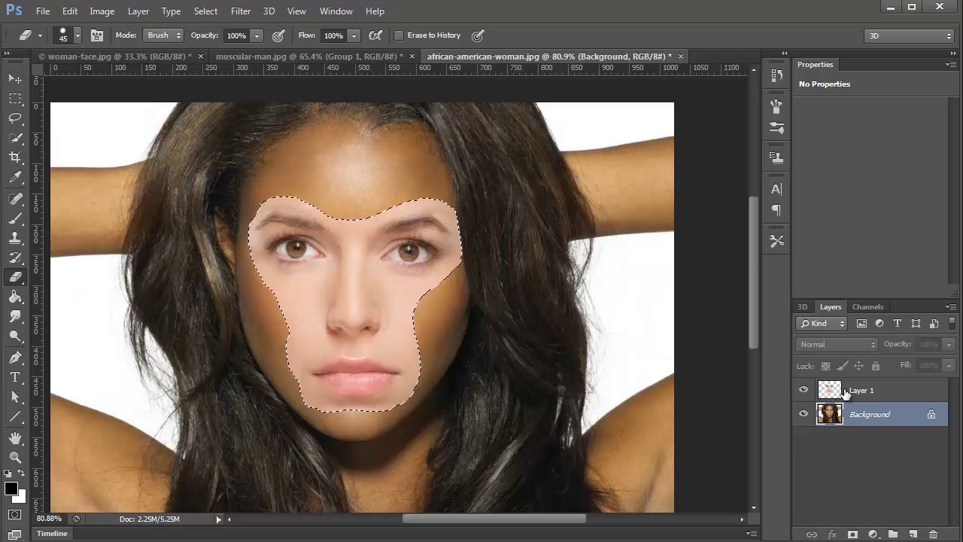
left_click(844, 389)
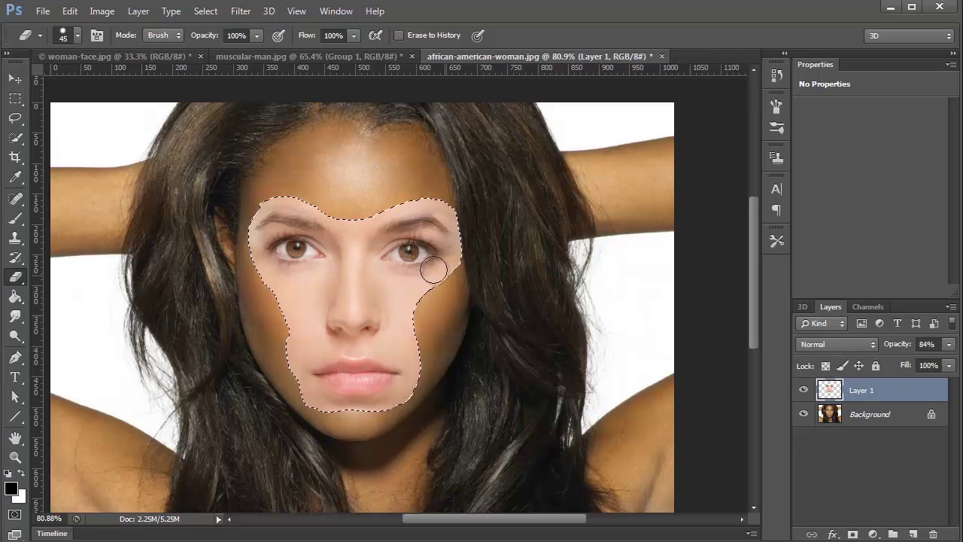
key("ctrl+d")
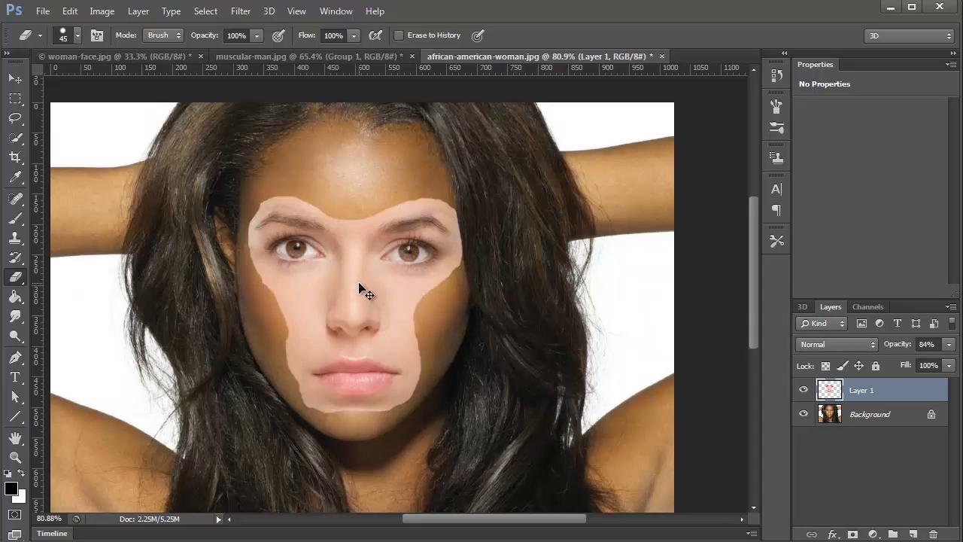
- Duplicate the Background layer
left_click(872, 418)
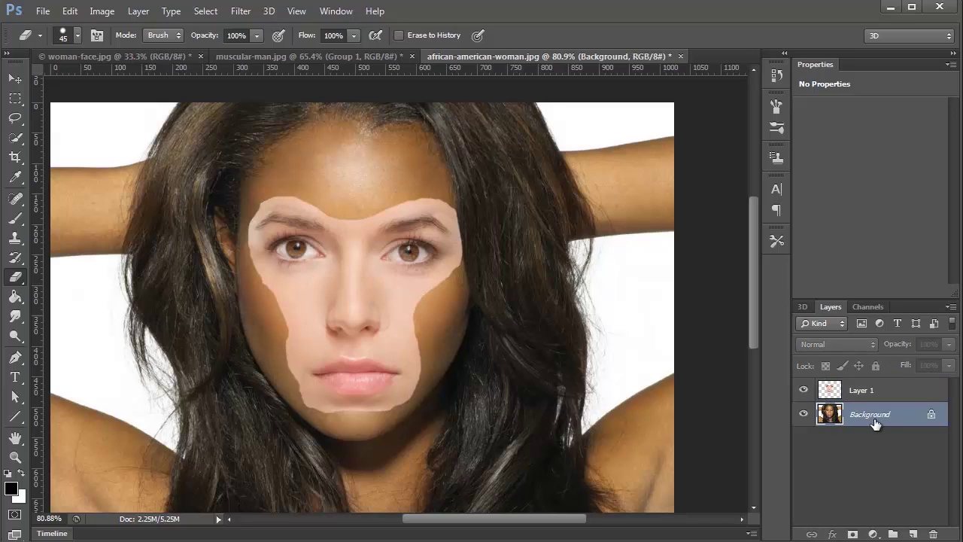
key("ctrl+j")
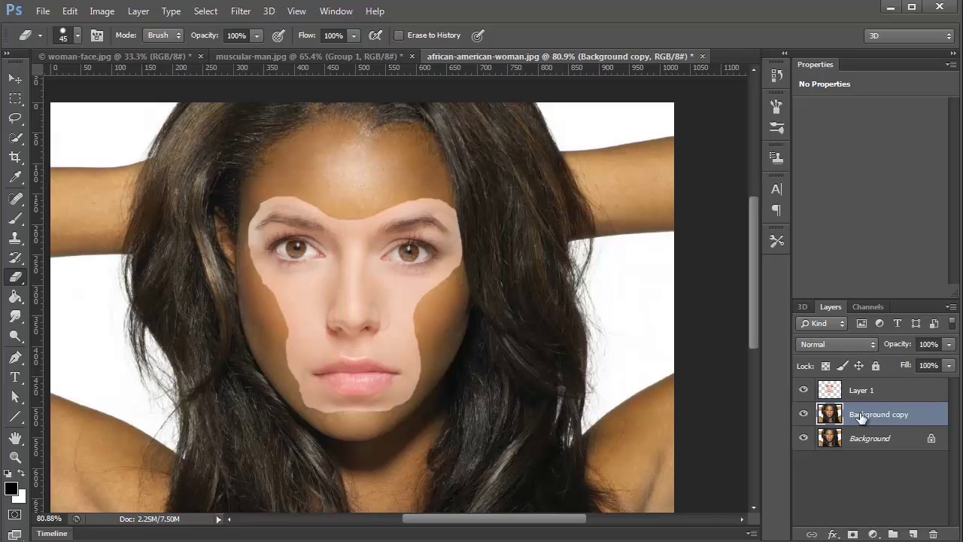
- Load the pasted face's outline on Layer 1 as a selection for Background copy, and hide the Background layer
left_click(833, 390, "ctrl")
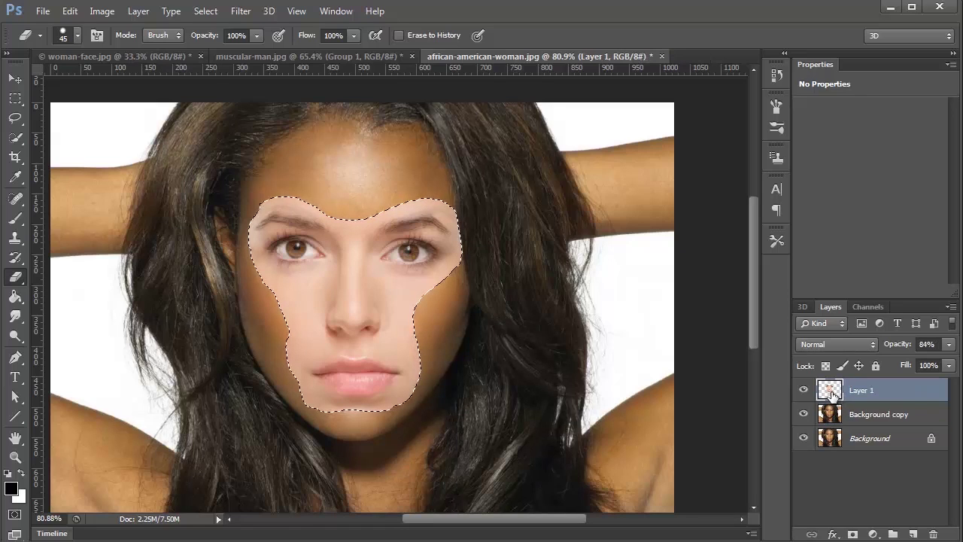
left_click(840, 417)
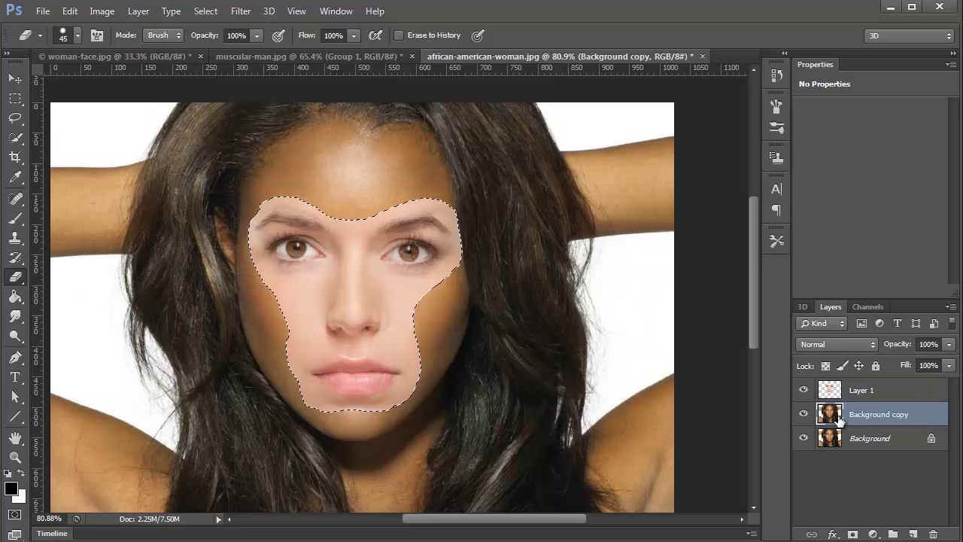
left_click(803, 439)
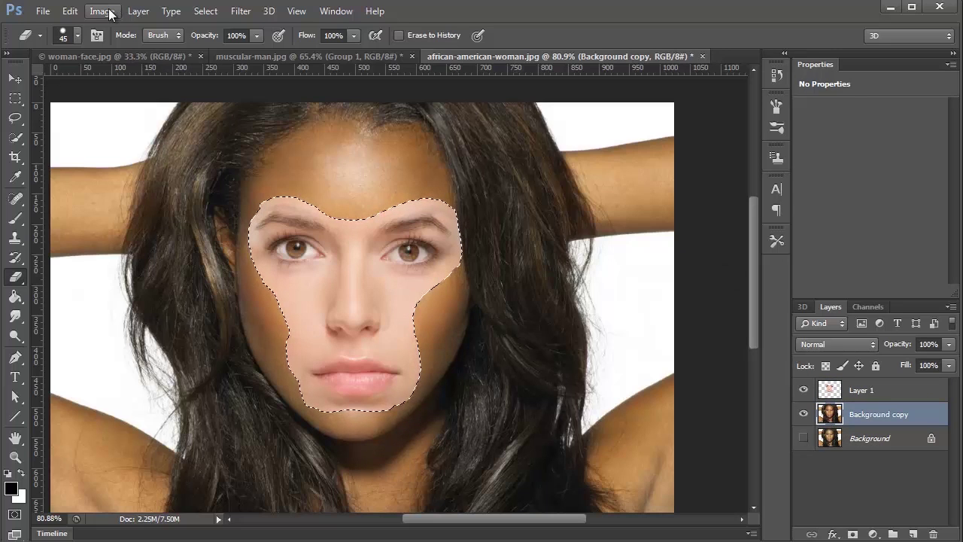
- Contract the selection by 5 pixels and delete the selected area from Background copy
left_click(205, 11)
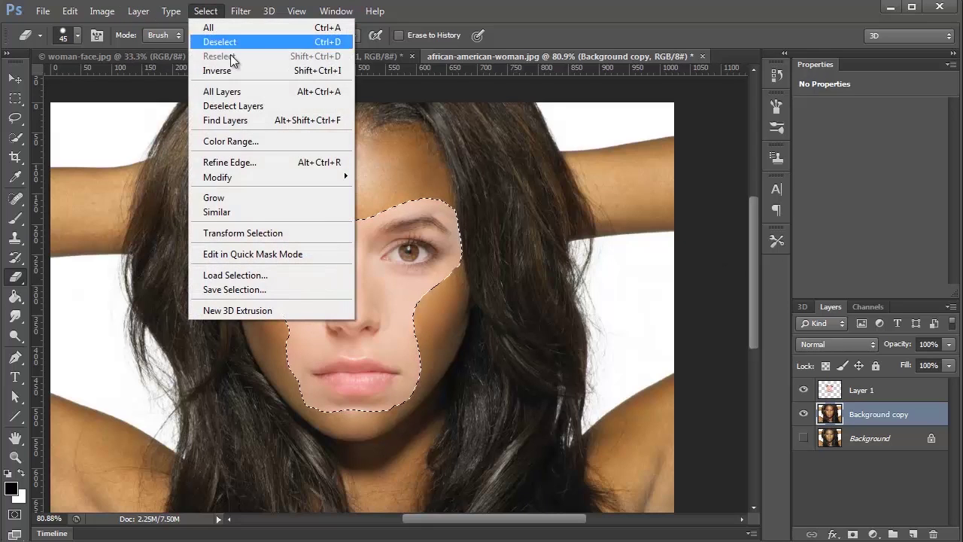
mouse_move(275, 178)
left_click(413, 218)
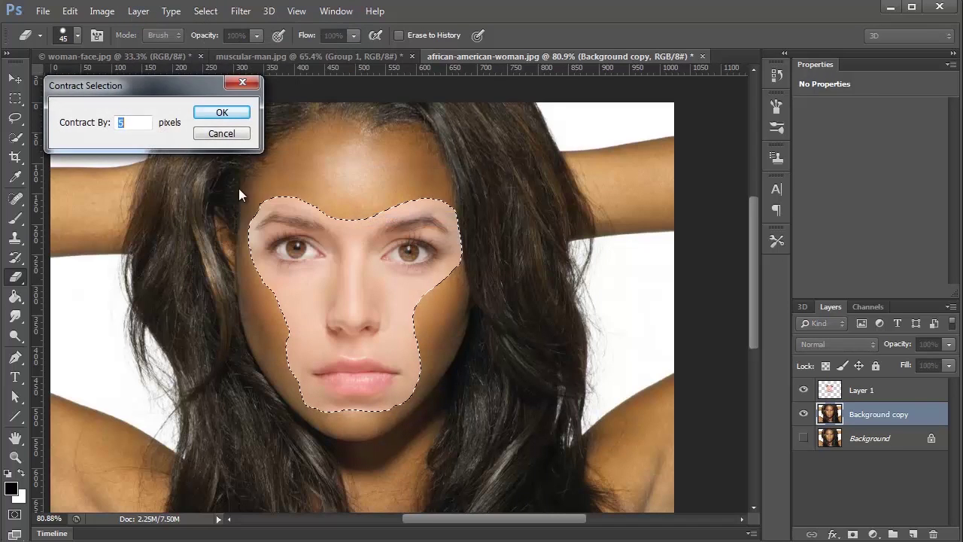
type("5")
left_click(220, 113)
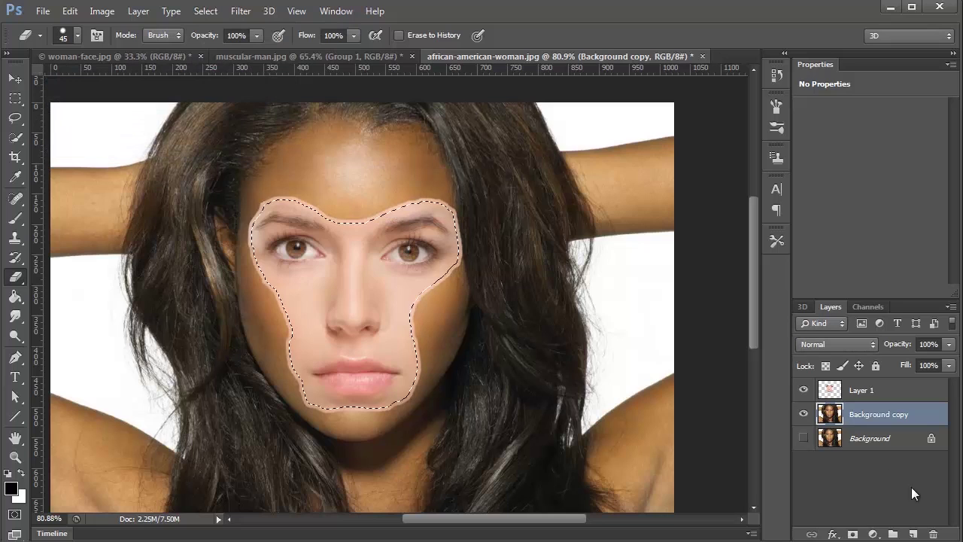
key("Delete")
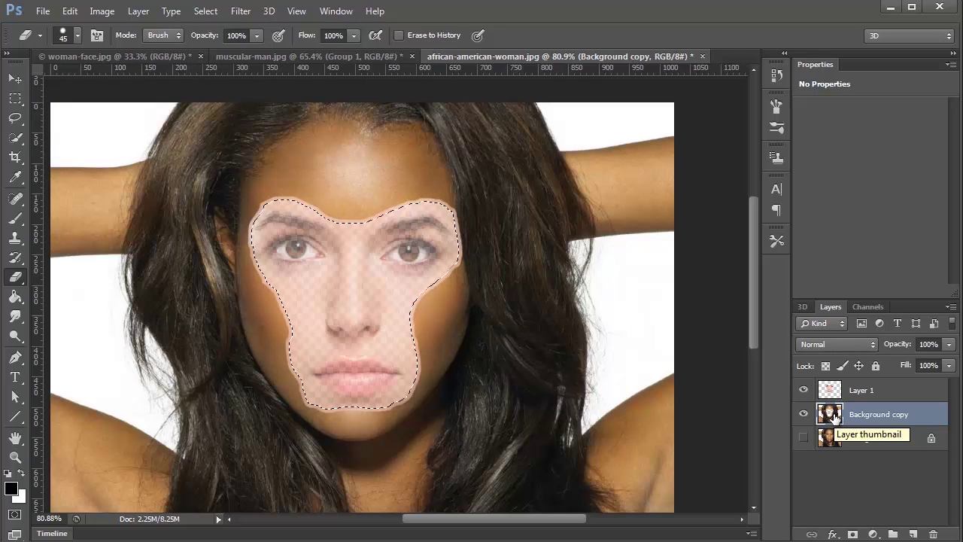
- Set Layer 1's opacity to 100% and copy its selected face area to a new, hidden layer
left_click(831, 390)
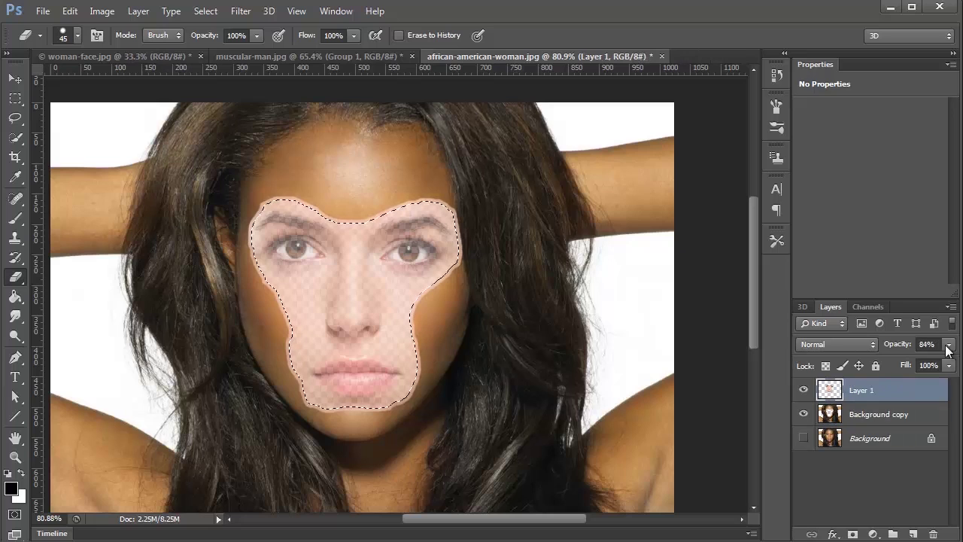
left_click(950, 344)
left_click_drag(943, 363, 954, 362)
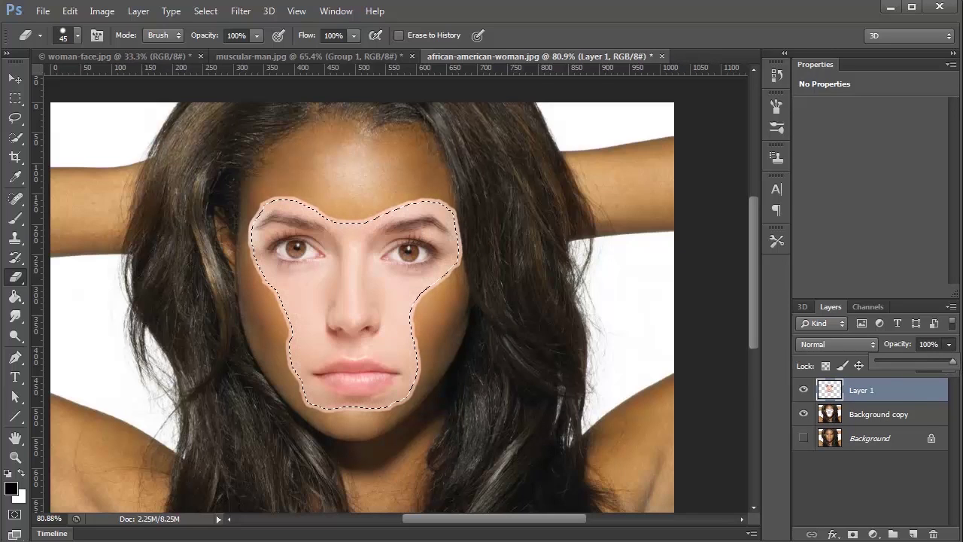
left_click(864, 400)
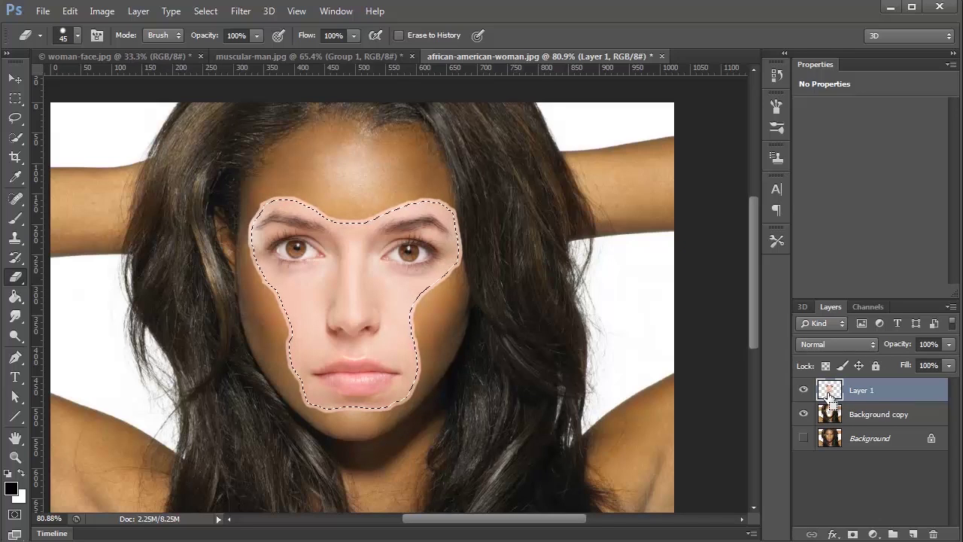
key("ctrl+j")
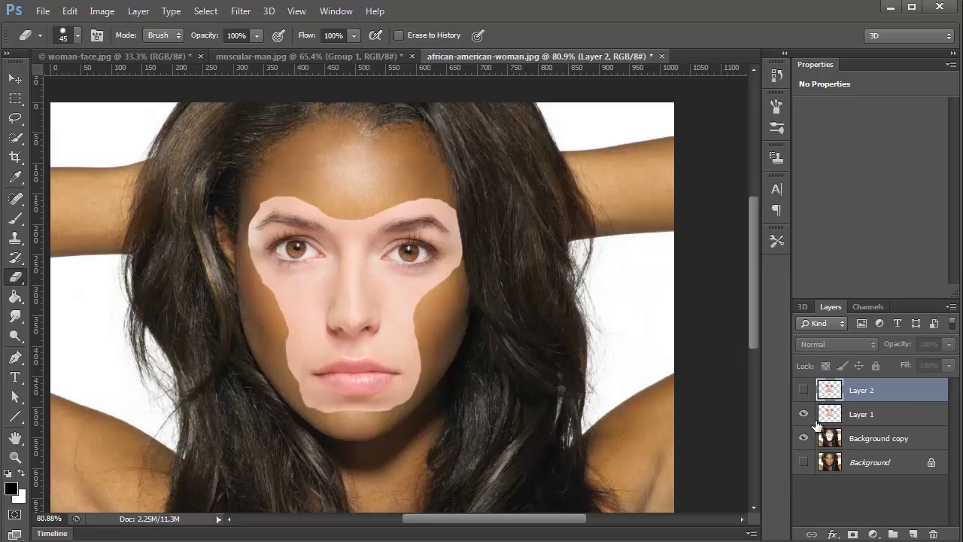
- Auto-blend Layer 1 and Background copy using the Panorama method with Seamless Tones and Colors enabled
left_click(827, 420)
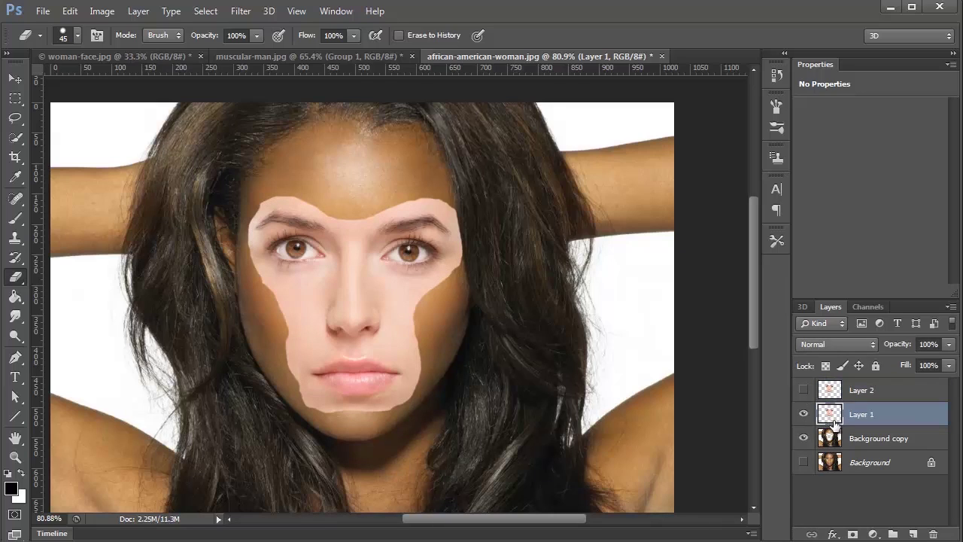
left_click(831, 442, "shift")
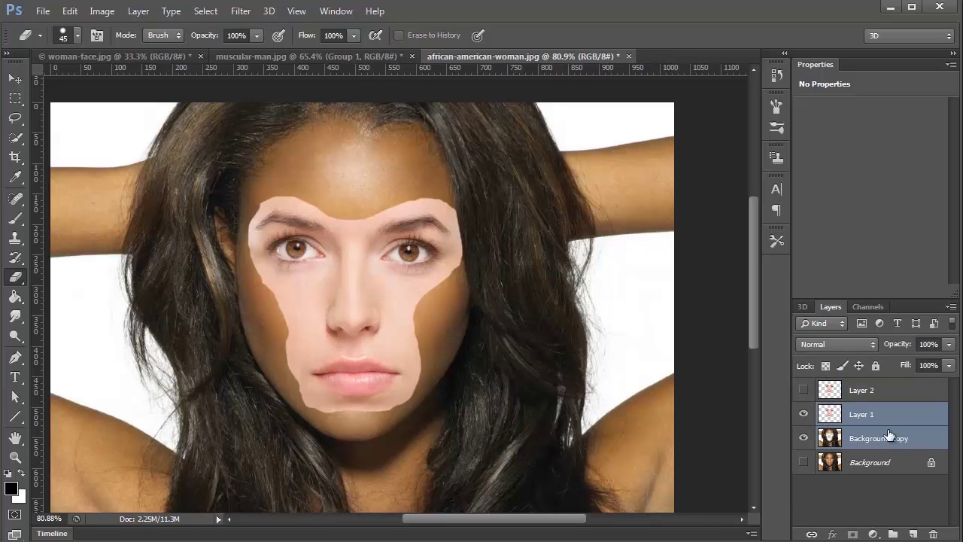
left_click(71, 12)
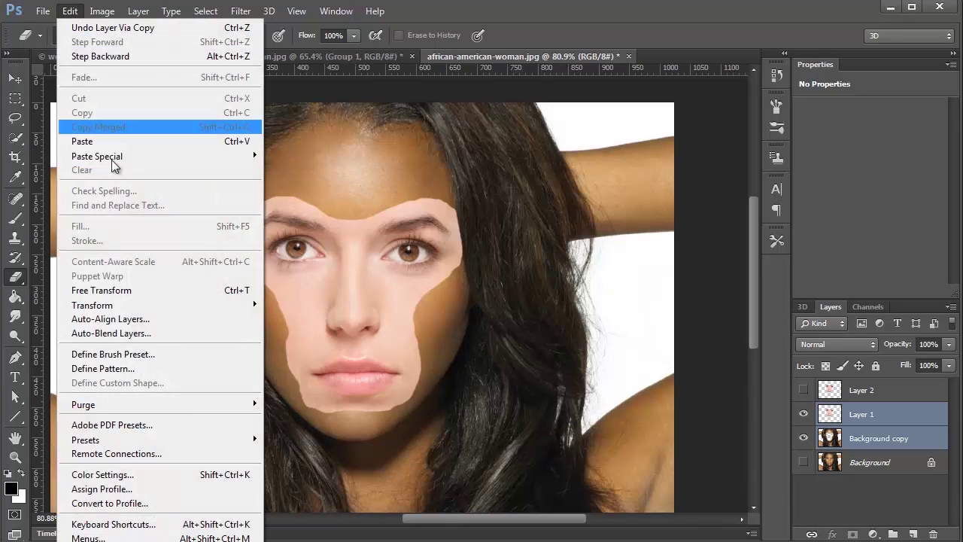
left_click(139, 334)
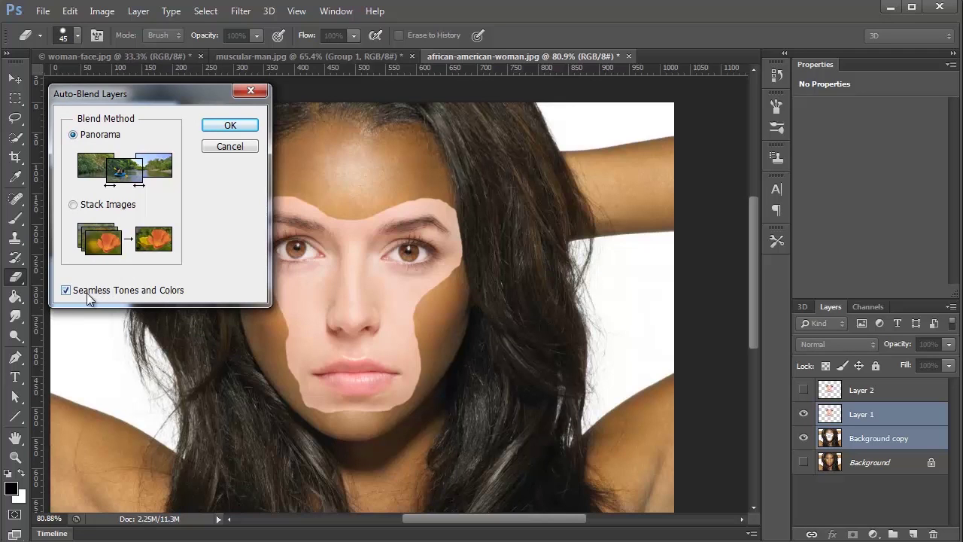
left_click(227, 127)
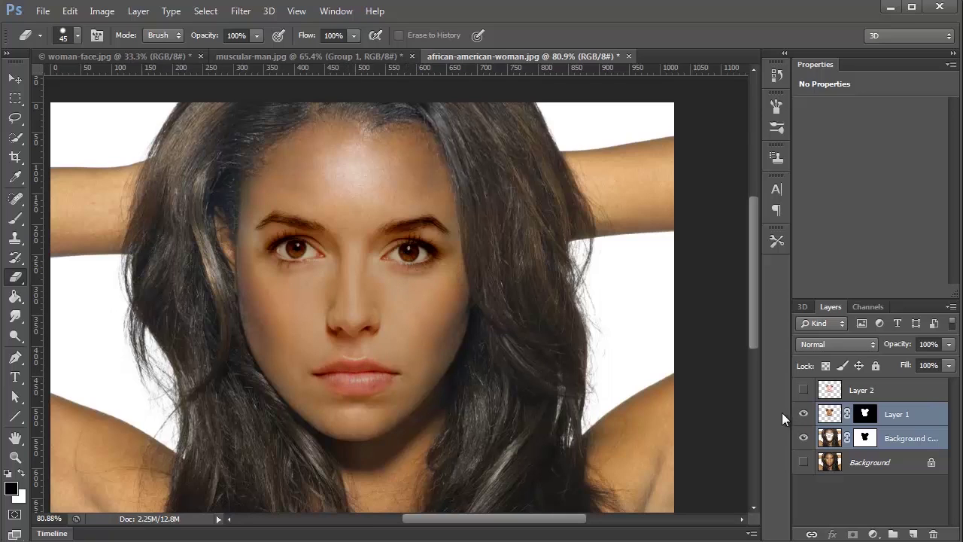
- Show Layer 2 and conceal its face with a black layer mask
left_click(803, 390)
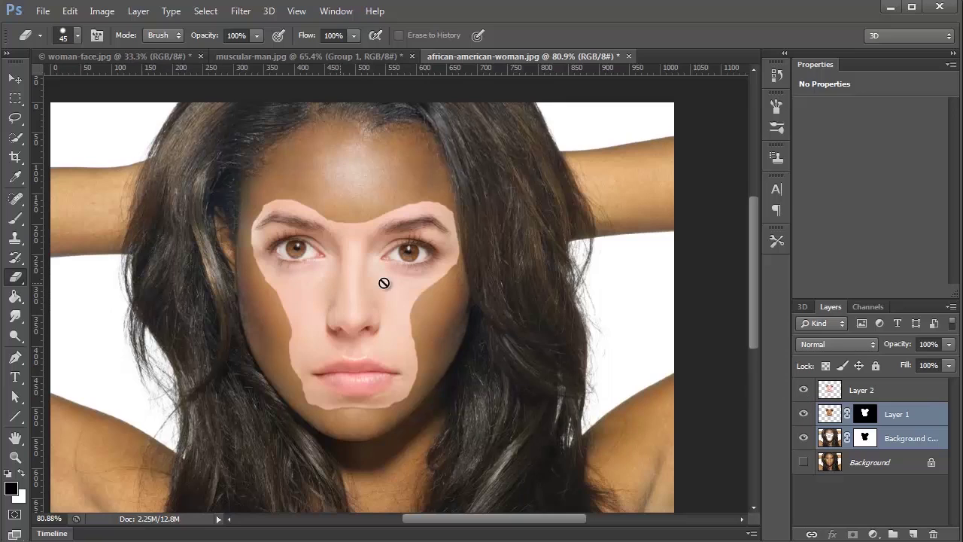
left_click(871, 392)
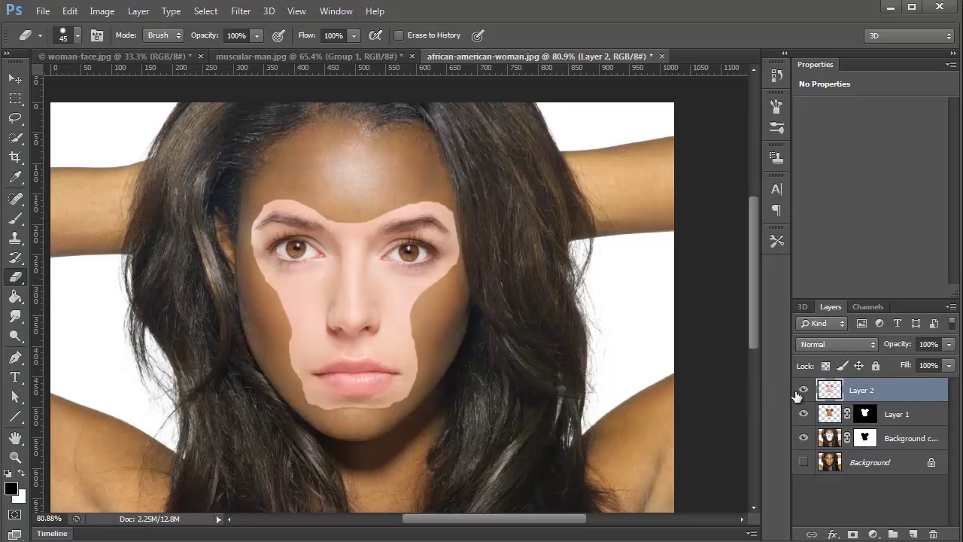
mouse_move(285, 269)
left_mouse_down()
mouse_move(286, 258)
mouse_move(304, 260)
mouse_move(298, 251)
left_mouse_up()
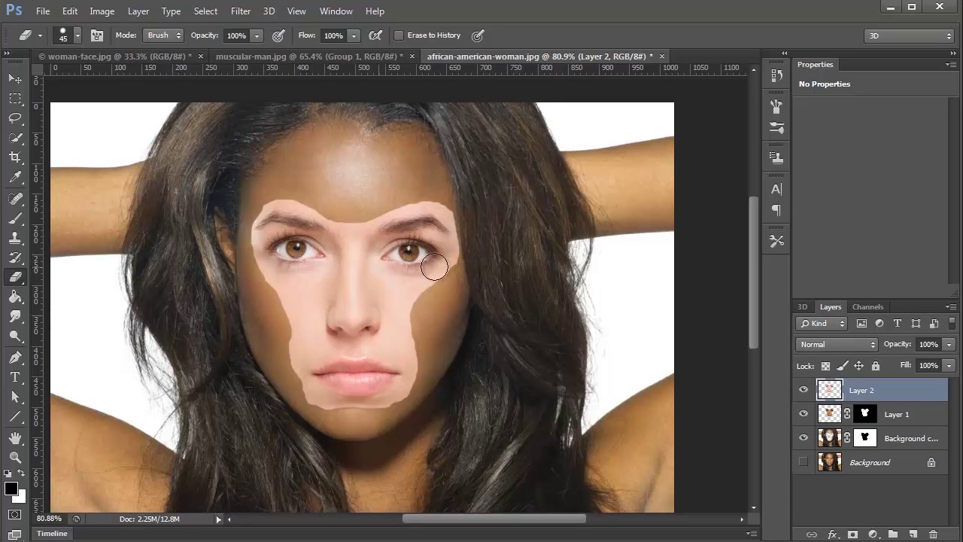
left_click(803, 391)
left_click(803, 390)
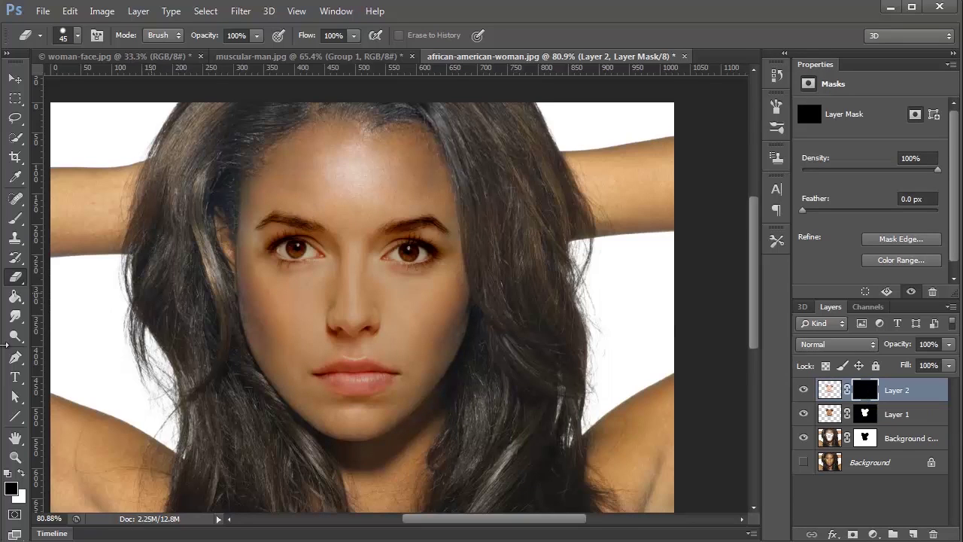
- Paint white on Layer 2's mask with a soft round brush over both eyes and the lips
left_click(15, 219)
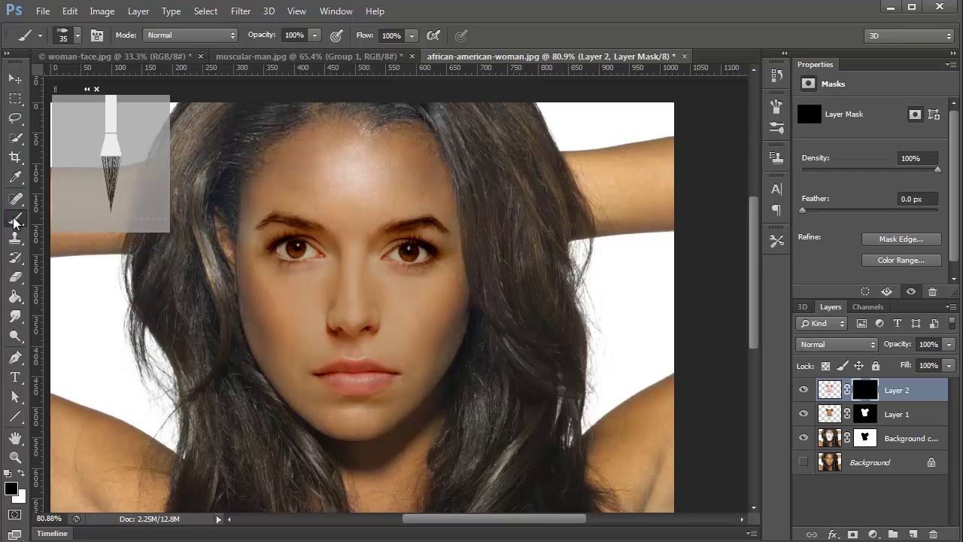
left_click(76, 35)
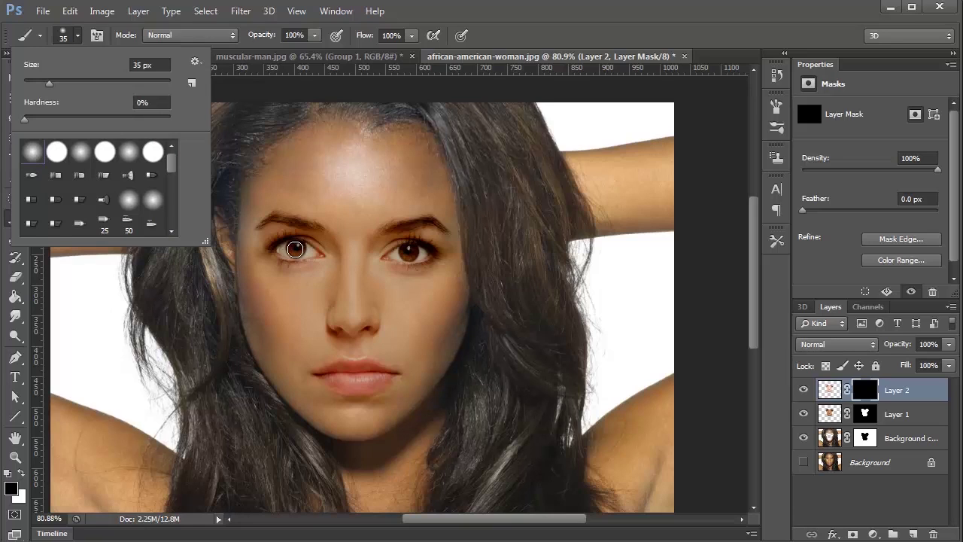
left_click(295, 249)
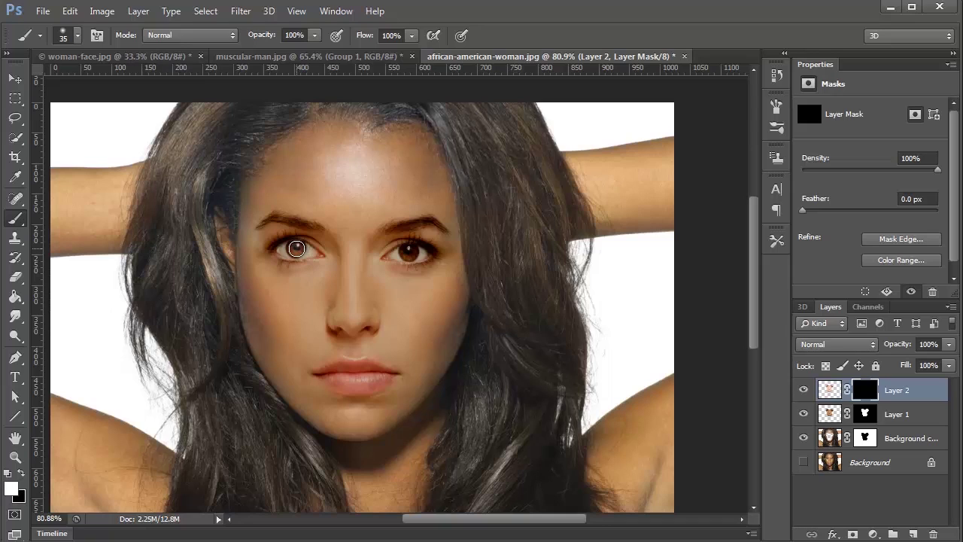
left_click_drag(288, 249, 305, 249)
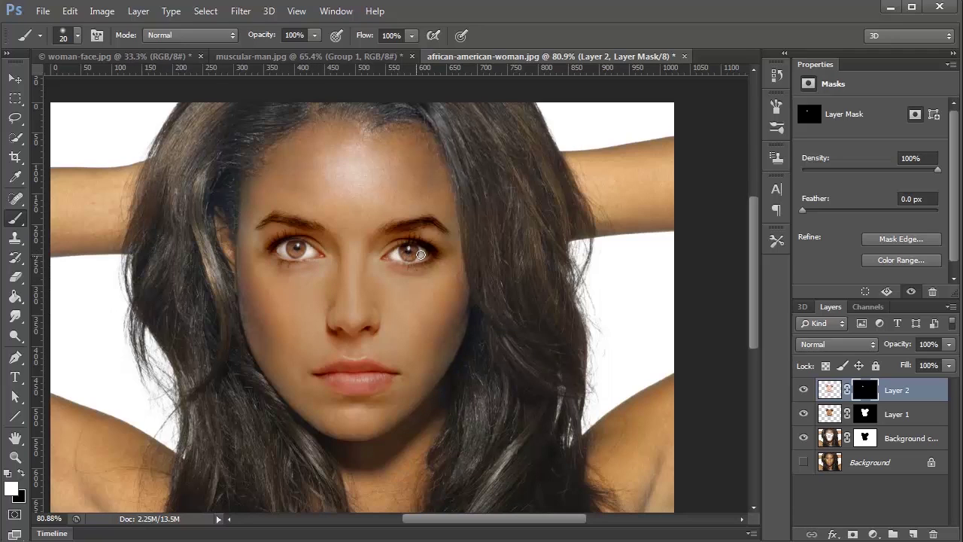
key("bracketright")
key("bracketright")
mouse_move(368, 375)
left_mouse_down()
mouse_move(378, 370)
mouse_move(330, 376)
mouse_move(370, 370)
left_mouse_up()
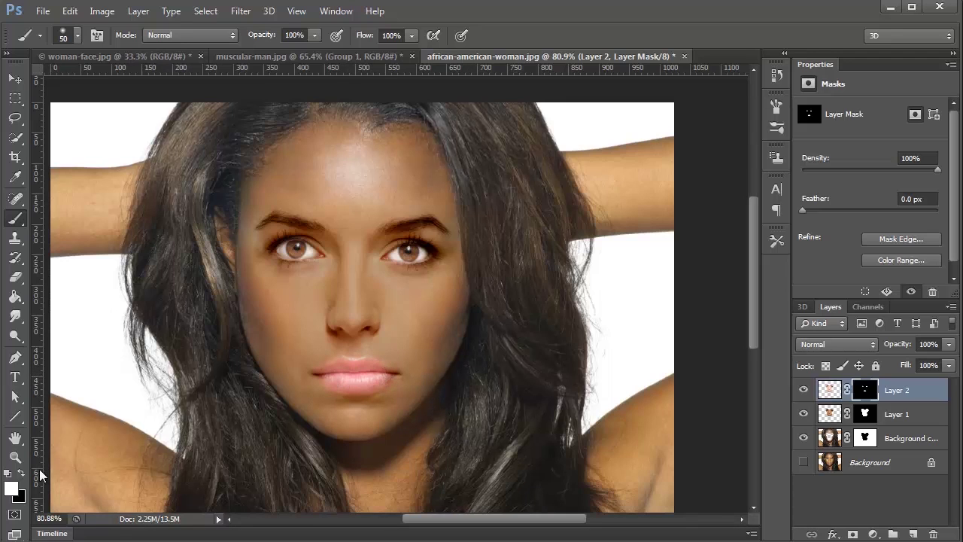
- Fade the last brush stroke on the lips to 46% opacity in Normal mode
left_click(69, 10)
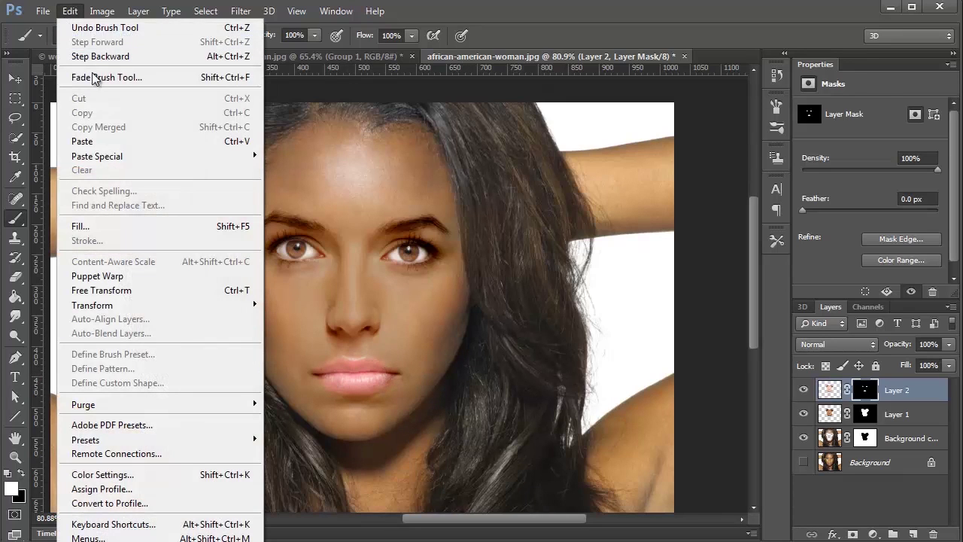
left_click(94, 78)
left_click_drag(105, 22, 146, 46)
left_click_drag(146, 91, 103, 96)
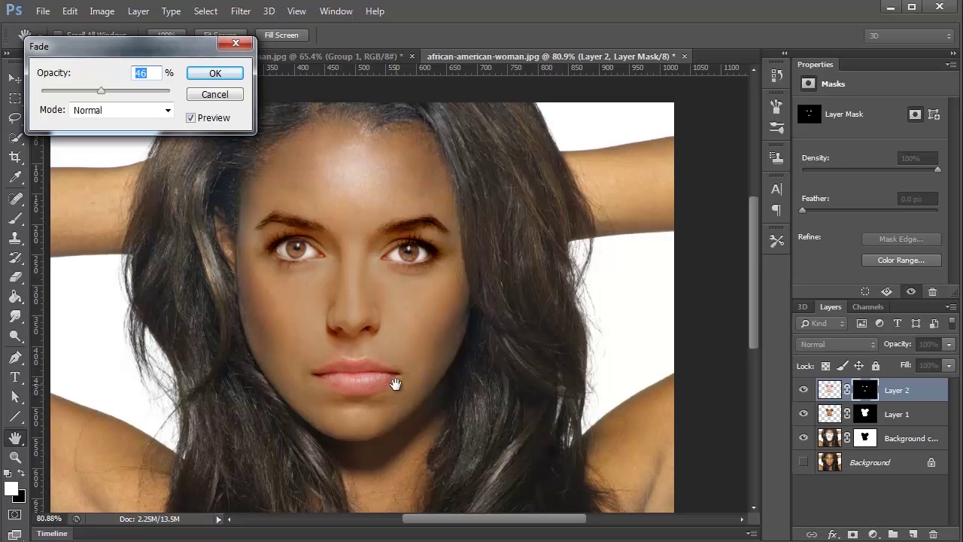
left_click(215, 73)
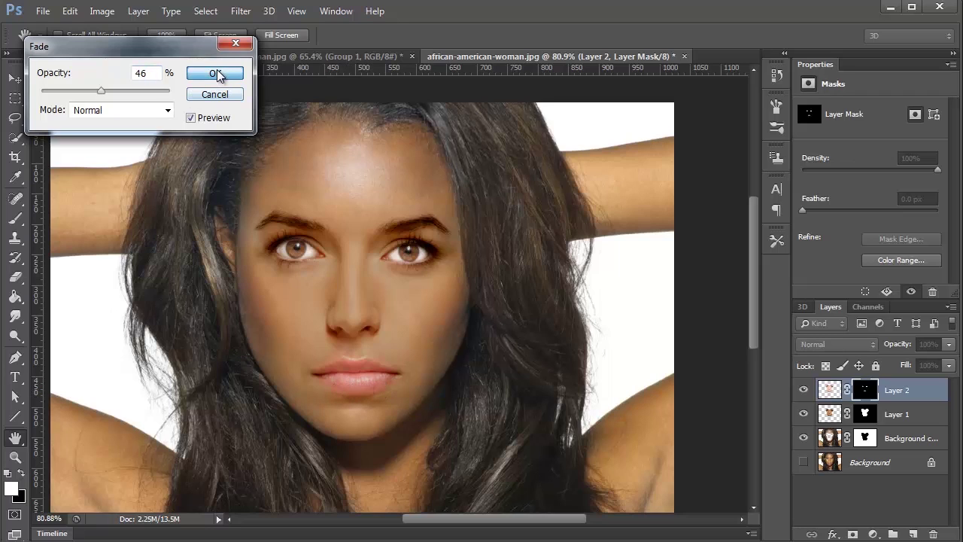
key("b")
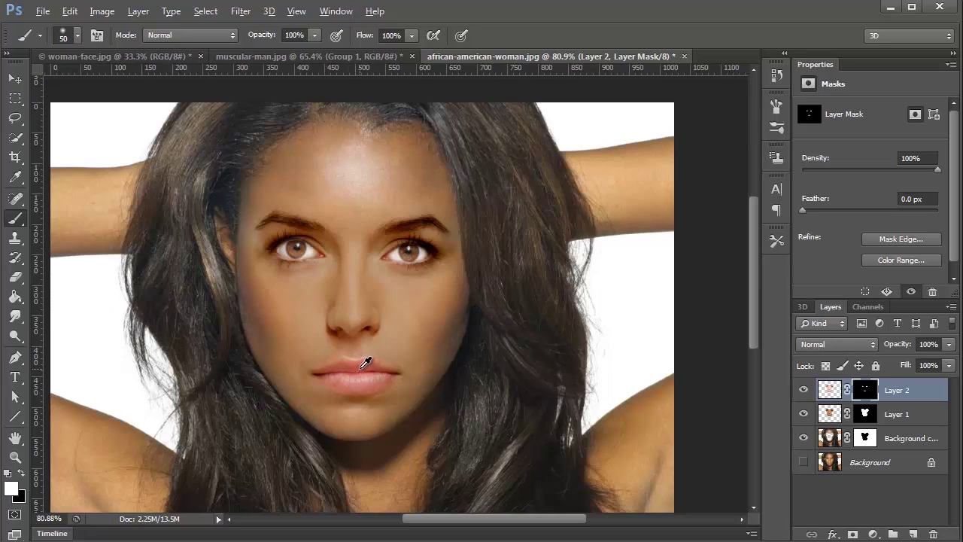
- Inspect the blended face in the whole image, then set the document zoom to 75%
scroll(364, 360, "down", 2, "alt")
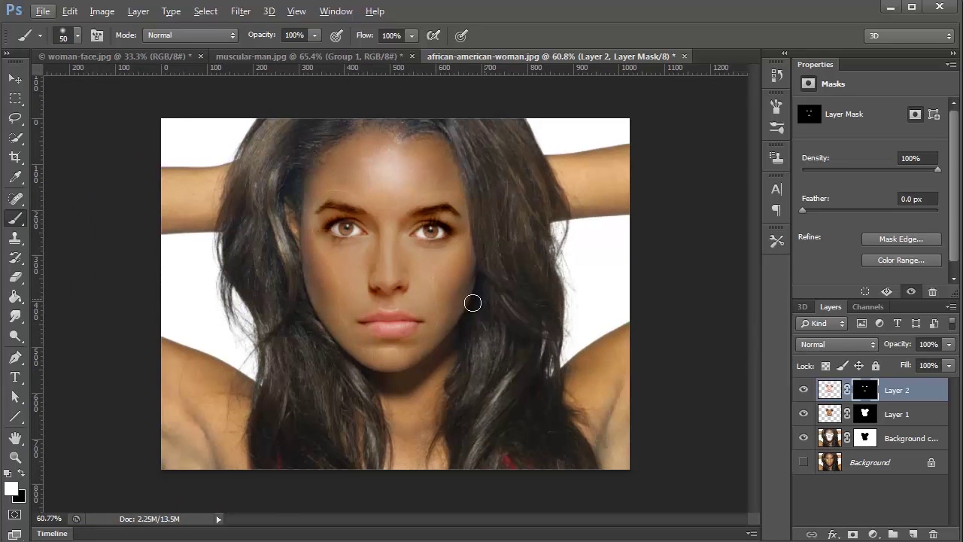
left_click(436, 238)
mouse_move(441, 344)
left_mouse_down()
mouse_move(441, 275)
mouse_move(460, 260)
left_mouse_up()
left_click_drag(429, 286, 386, 299)
left_click(55, 518)
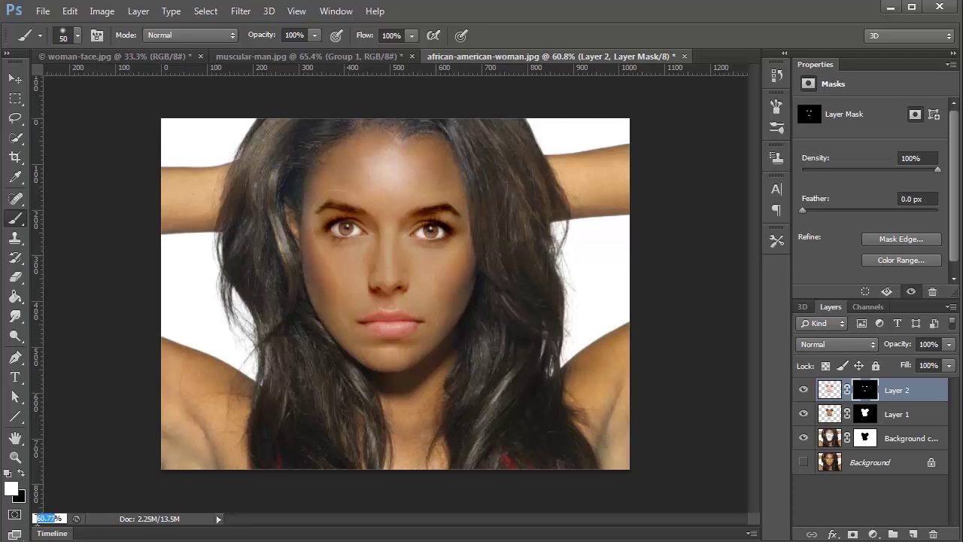
type("75")
key("Return")
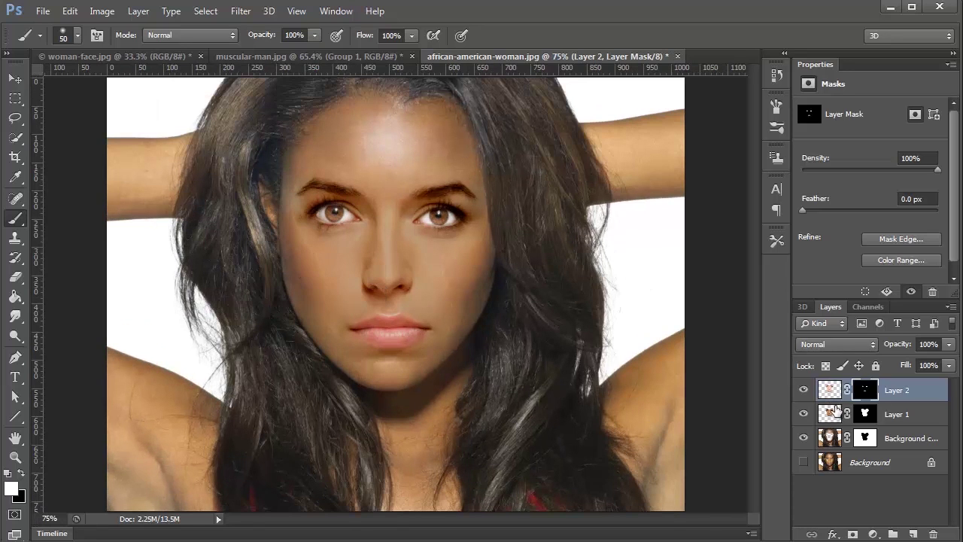
- Group Layer 2, Layer 1 and Background copy, and switch visibility from the group to the Background for a before-and-after comparison
left_click(827, 436, "shift")
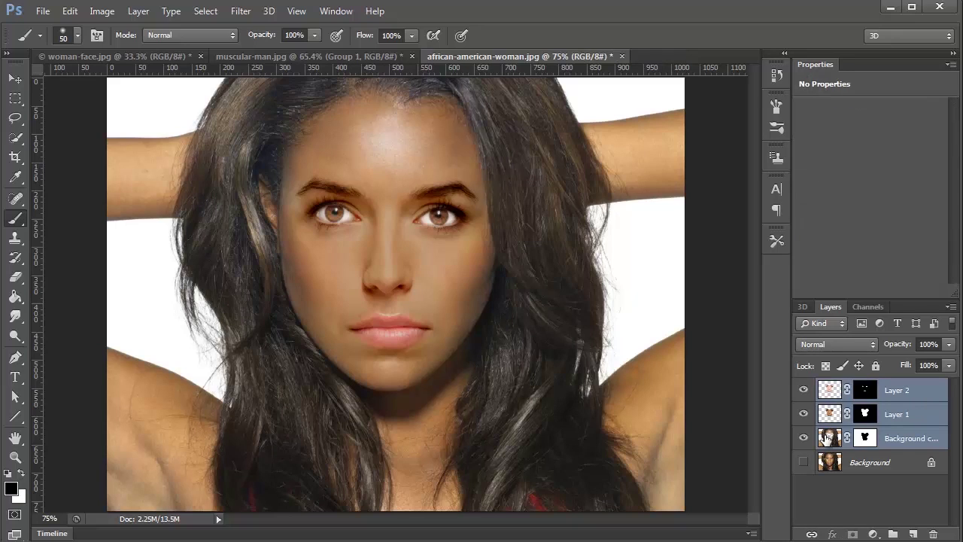
key("ctrl+g")
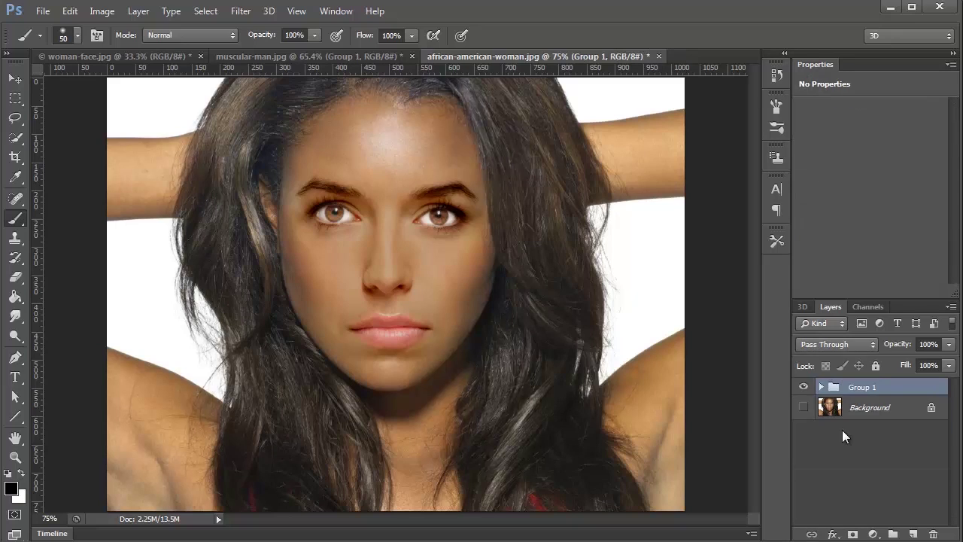
left_click(802, 407)
left_click(803, 387)
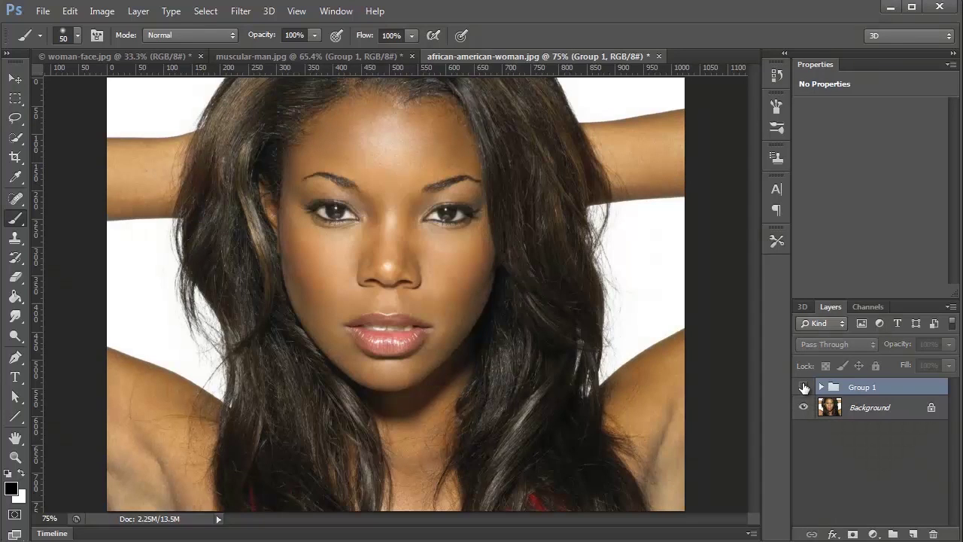
- Show Group 1 again and compare the blended face with the source face in woman-face.jpg
left_click(803, 387)
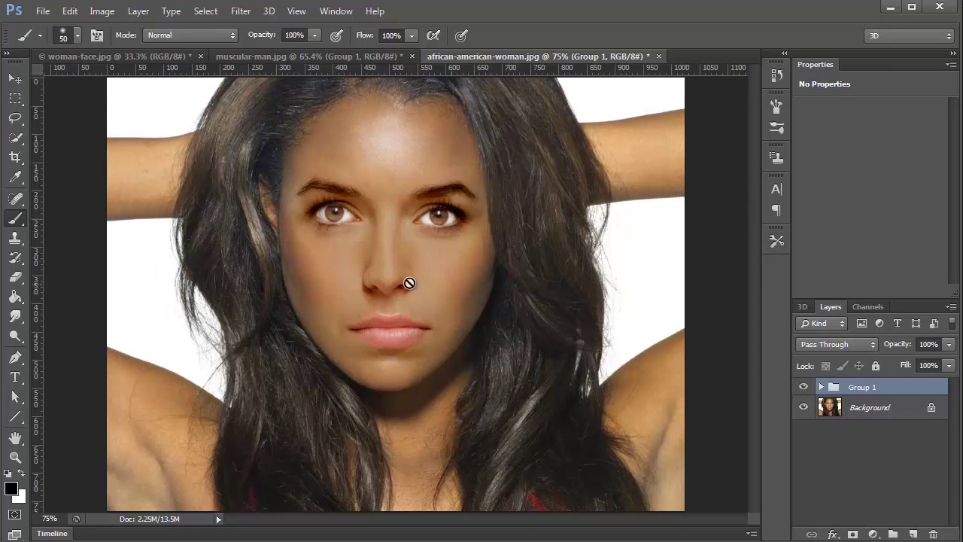
left_click(117, 57)
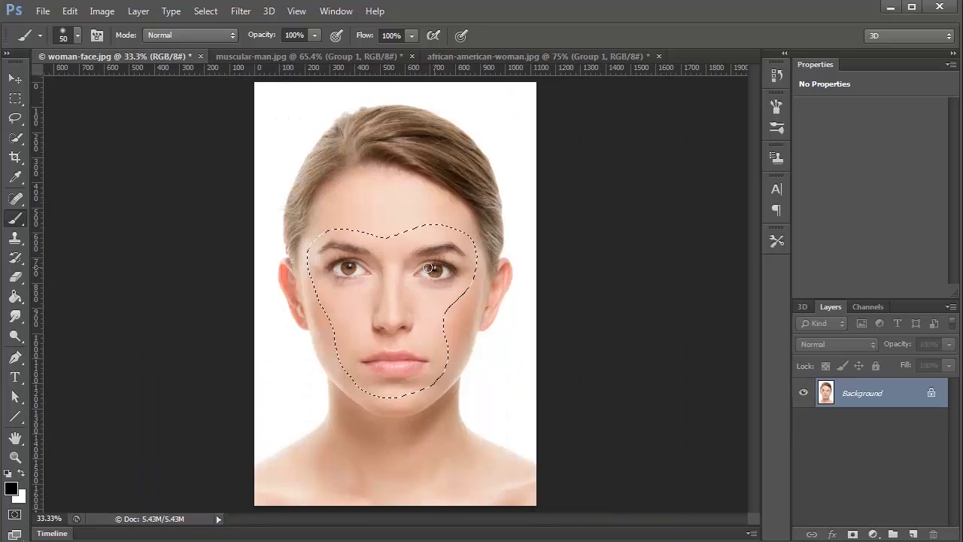
left_click(458, 60)
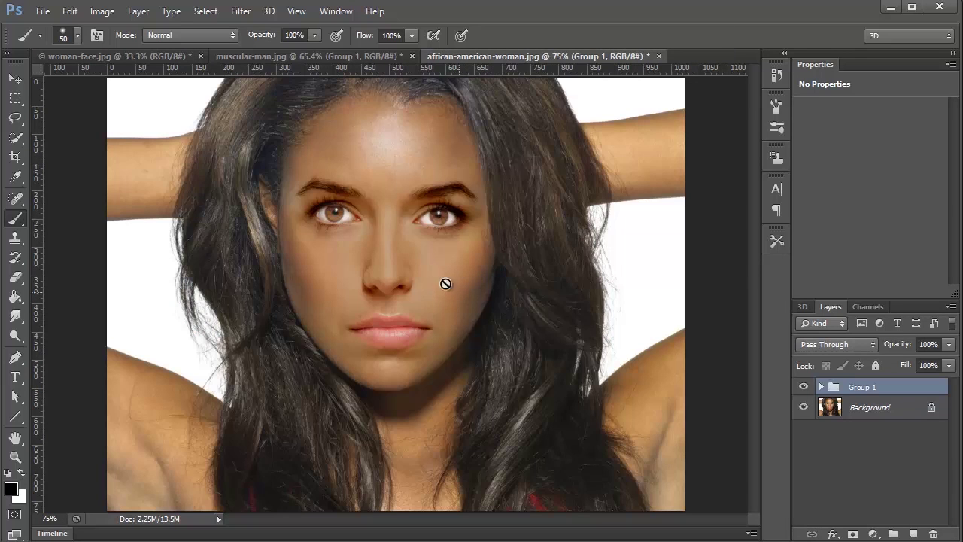
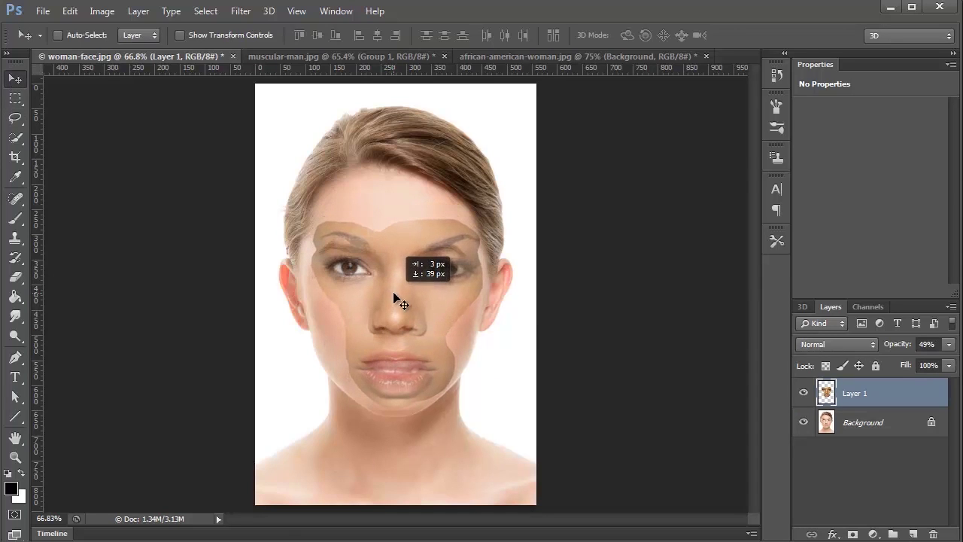
- Scale Layer 1 narrower and shorter so its eyes, nose and lips match the woman's face, and set its opacity to 100%
key("ctrl+t")
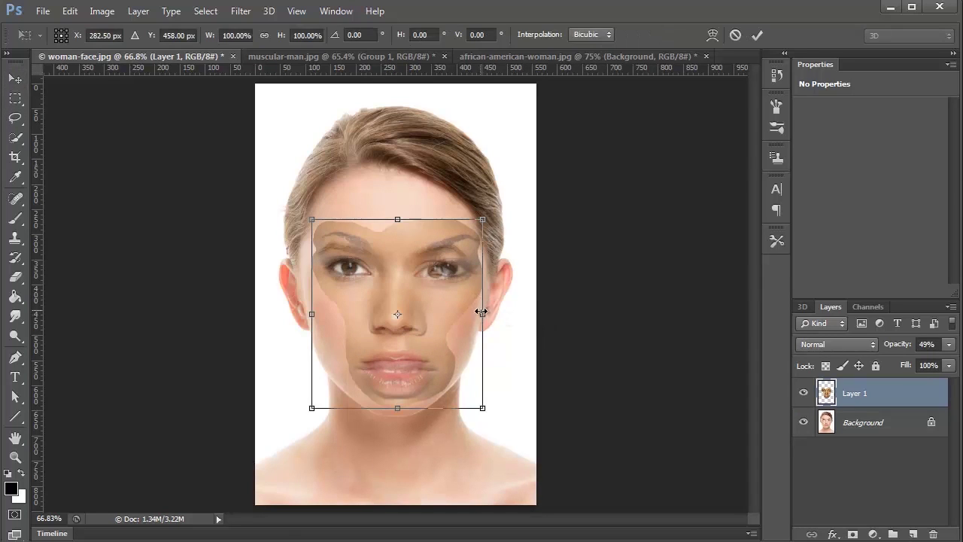
left_click_drag(475, 321, 468, 327)
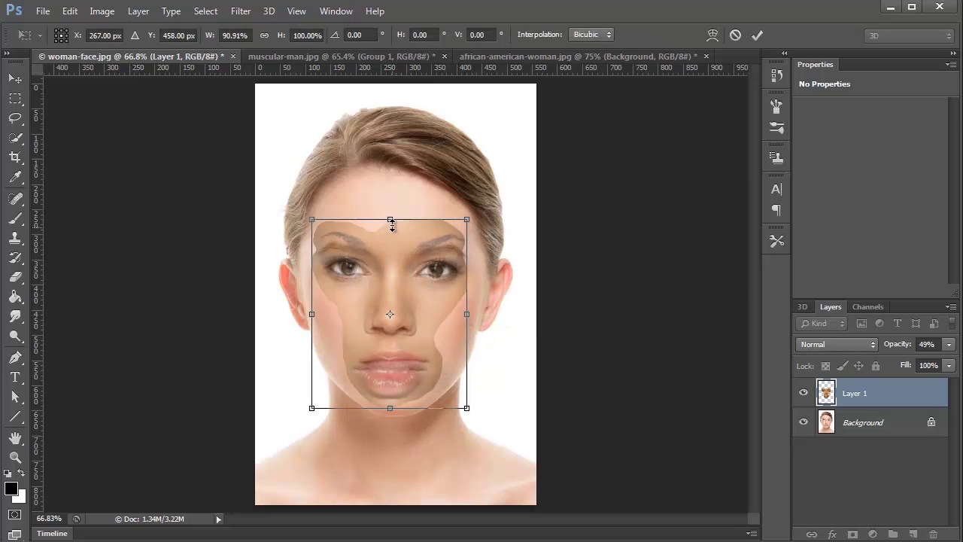
left_click_drag(390, 224, 391, 220)
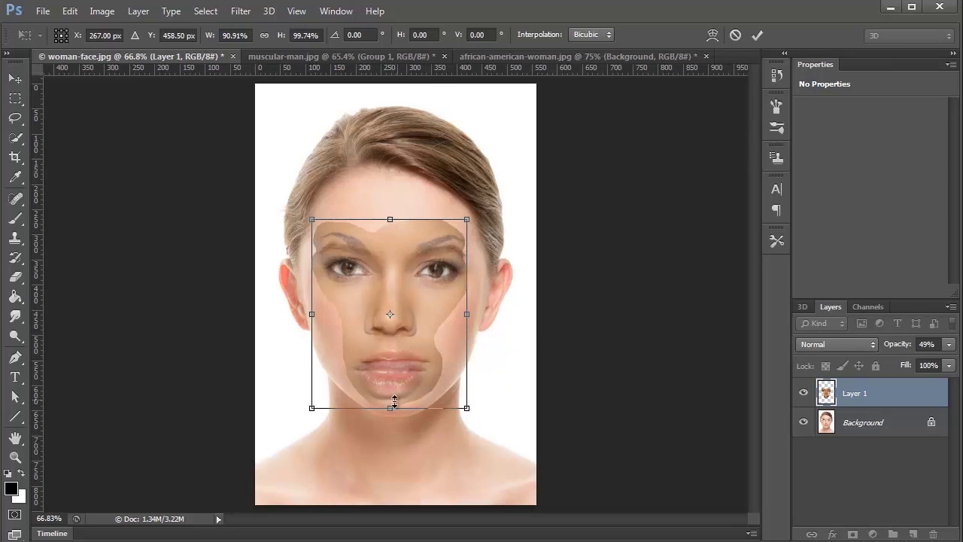
left_click_drag(391, 407, 390, 392)
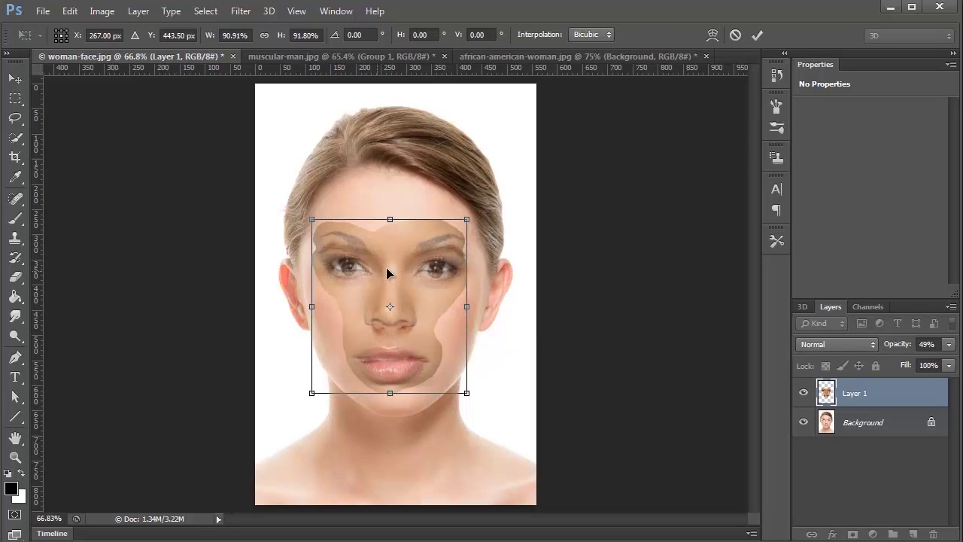
left_click_drag(386, 220, 390, 230)
left_click_drag(315, 310, 316, 309)
key("Return")
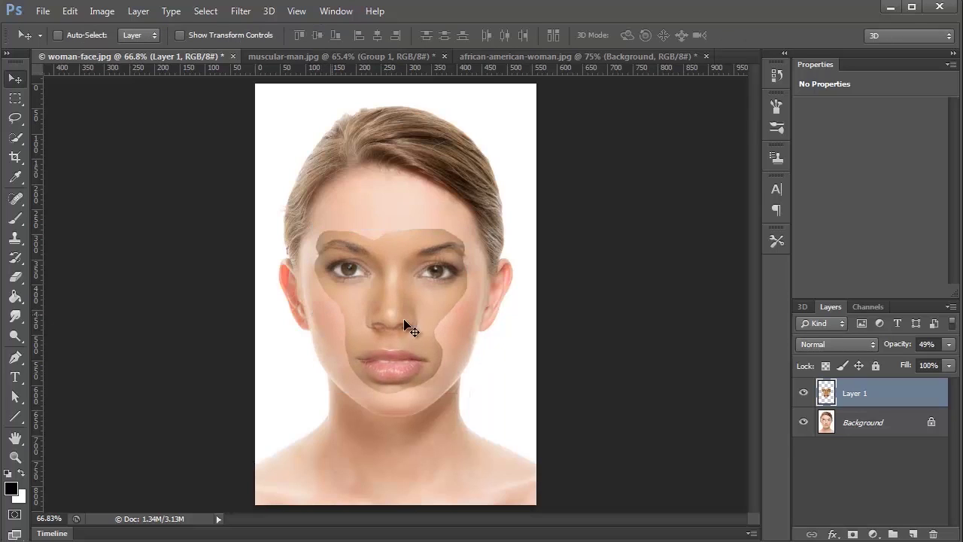
left_click(949, 364)
left_click(951, 361)
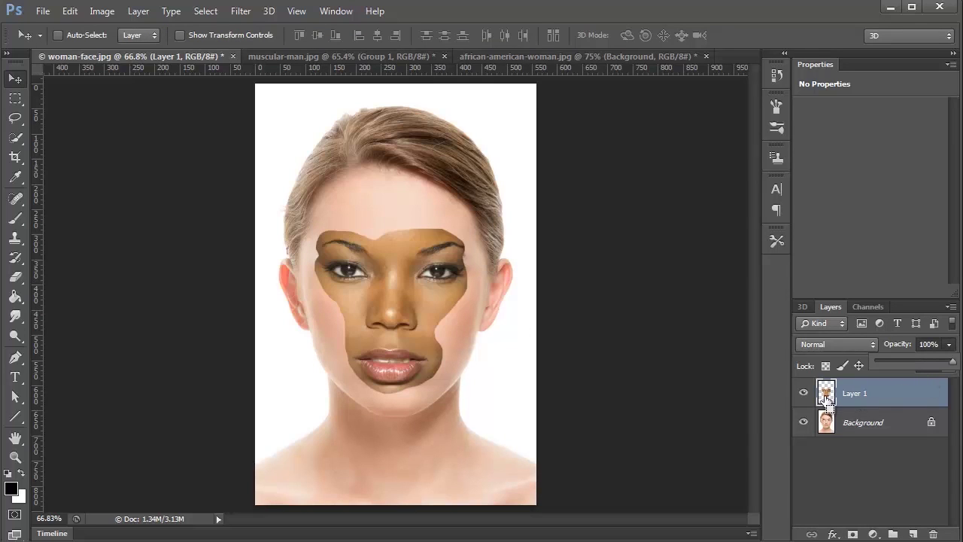
- Load Layer 1's outline as a selection and contract it by 5 pixels
left_click(826, 399, "ctrl")
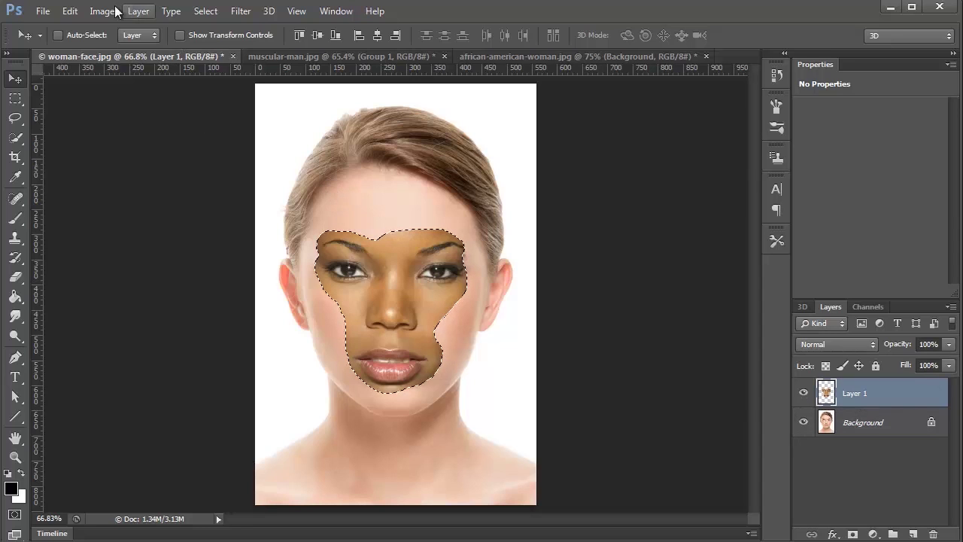
left_click(69, 11)
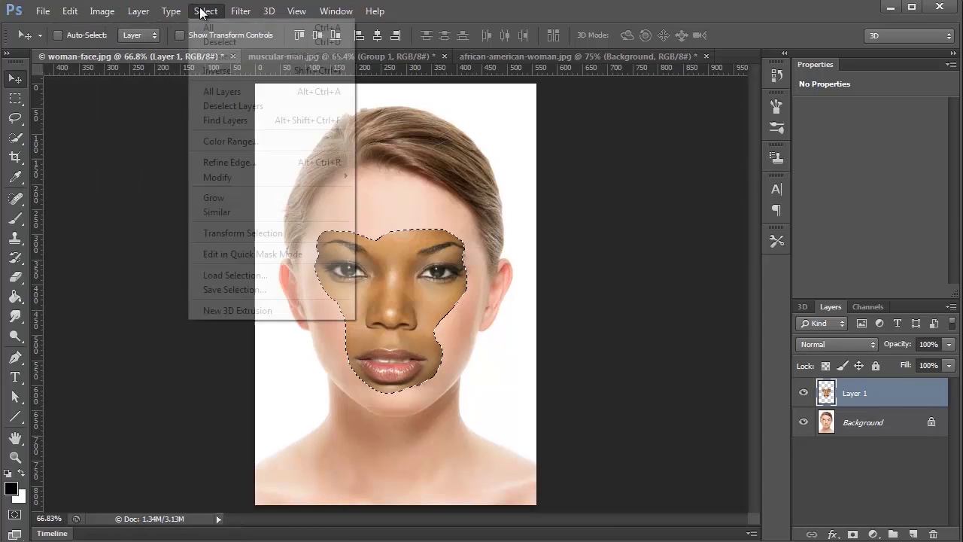
mouse_move(238, 179)
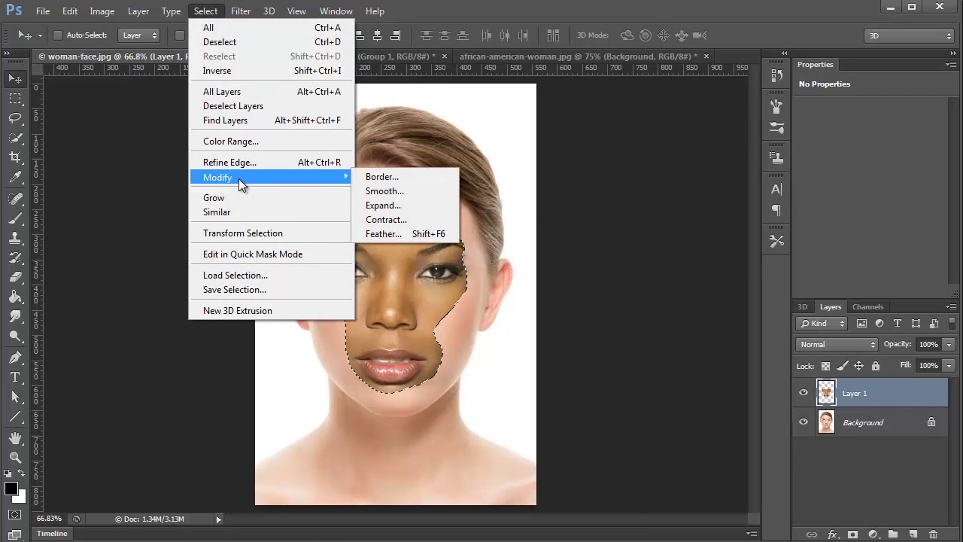
left_click(419, 218)
type("5")
left_click(219, 113)
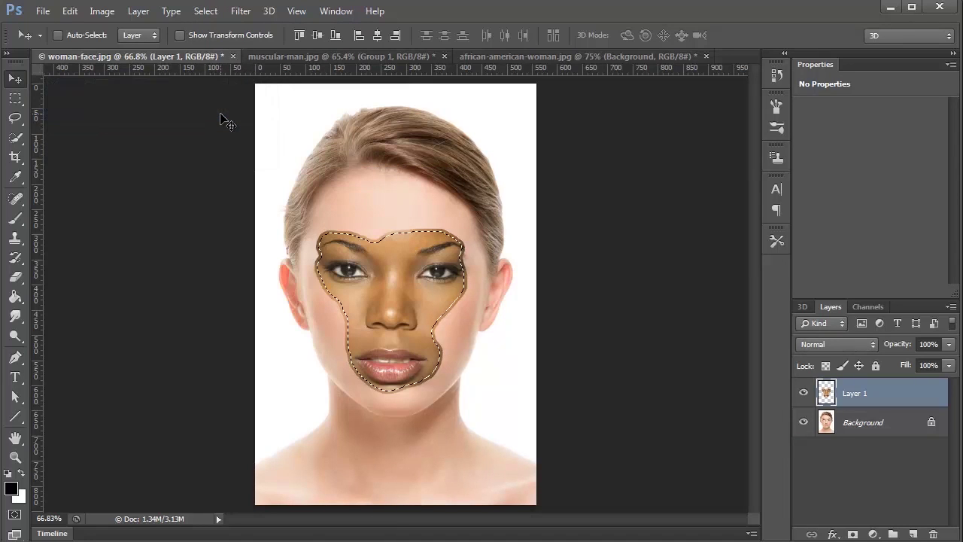
- Clear the selected face area from a duplicate of the Background layer, with the original Background hidden
left_click_drag(831, 427, 912, 534)
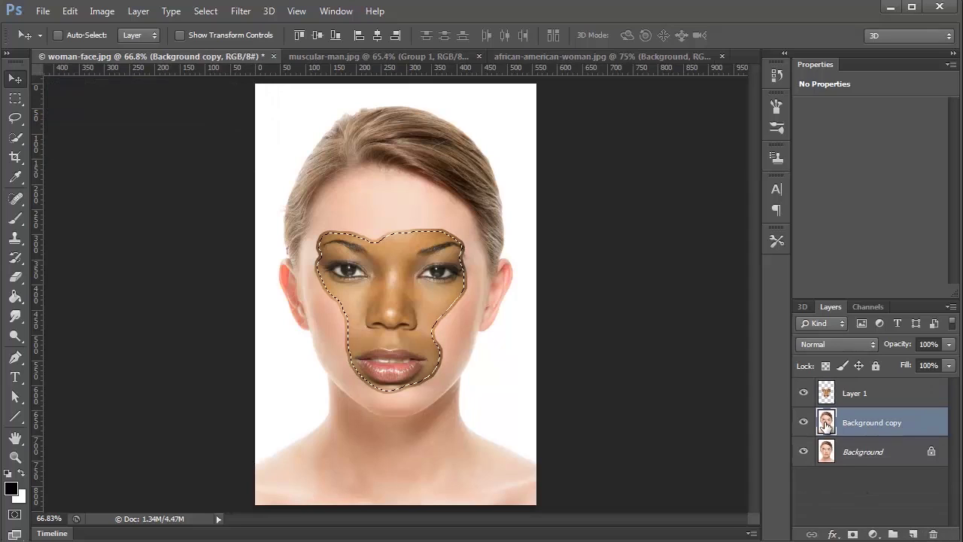
left_click(803, 450)
left_click(803, 392)
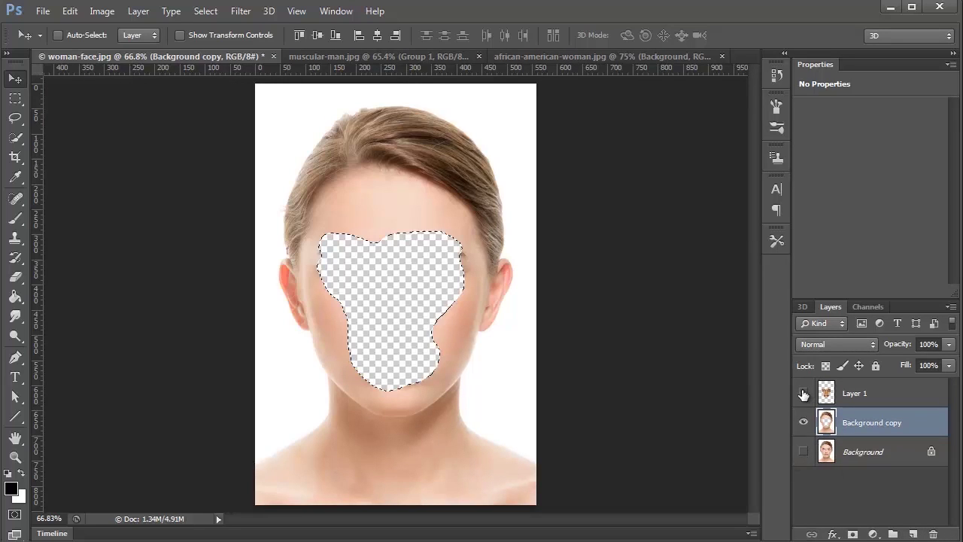
left_click(803, 392)
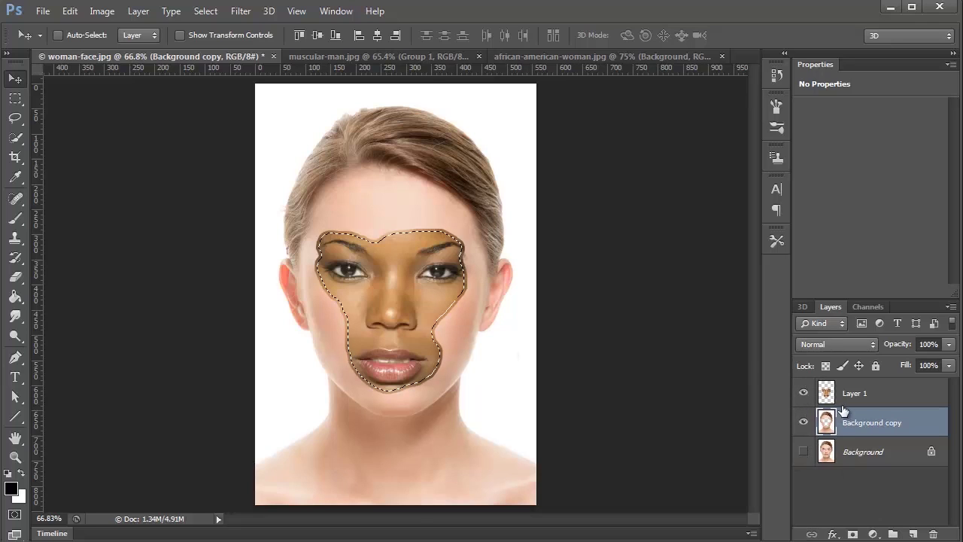
- Auto-blend Layer 1 and Background copy using Panorama with Seamless Tones and Colors, and clear the selection
left_click(858, 393, "shift")
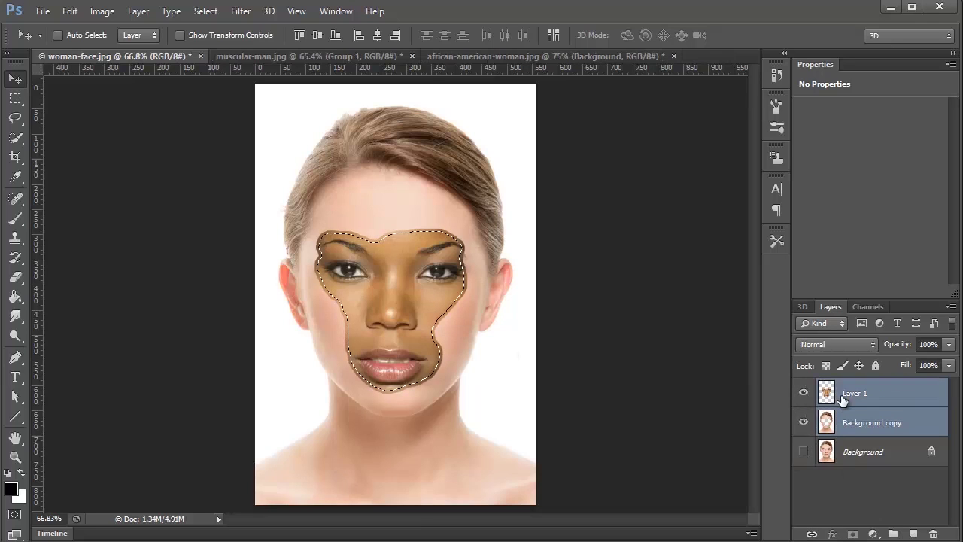
left_click(70, 11)
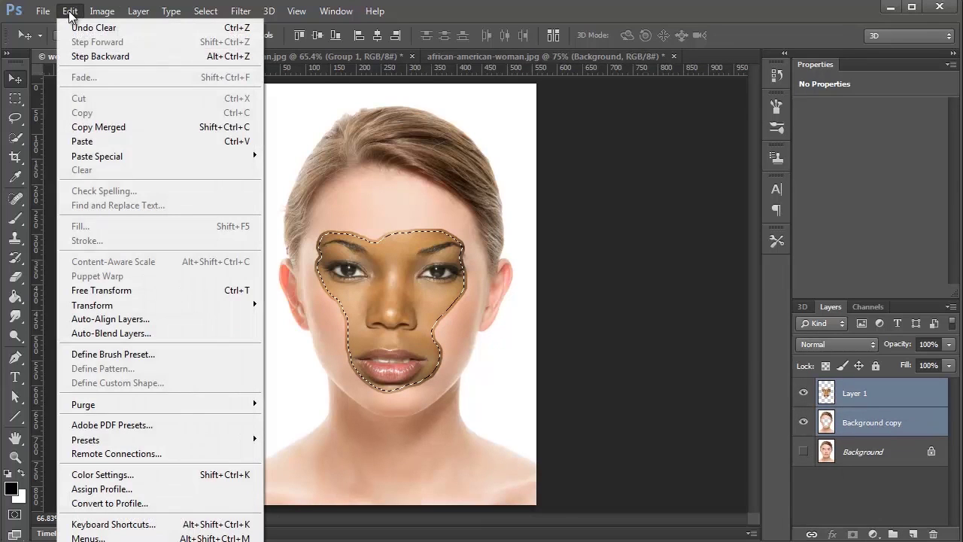
left_click(129, 335)
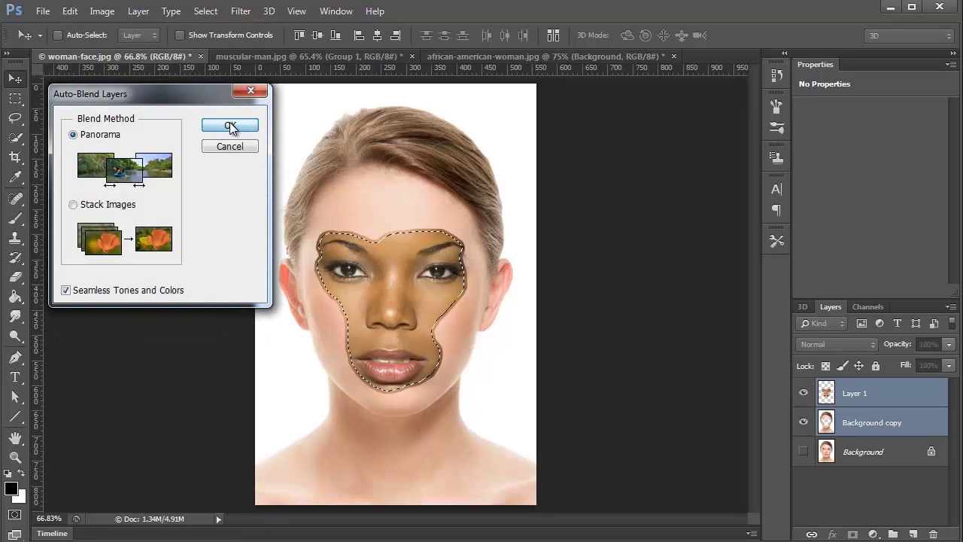
left_click(230, 124)
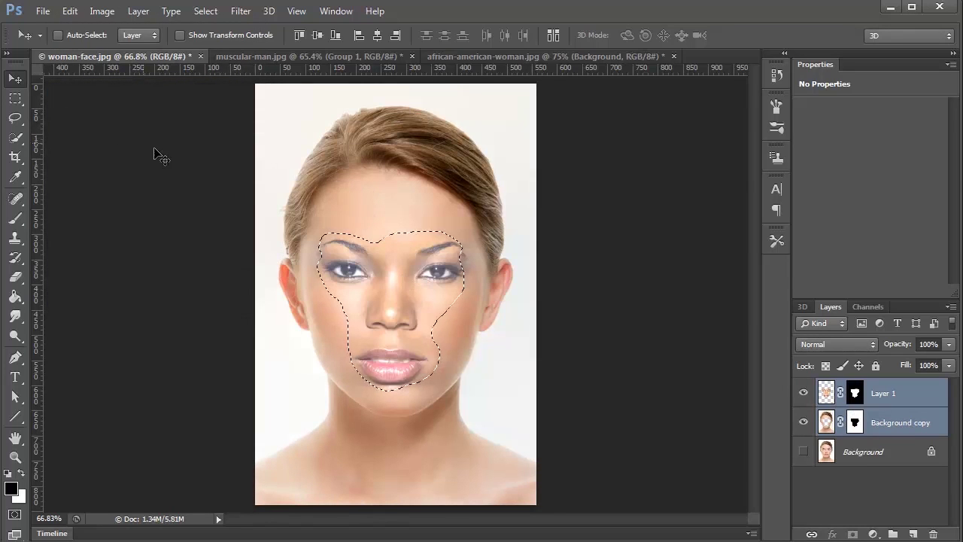
key("ctrl+d")
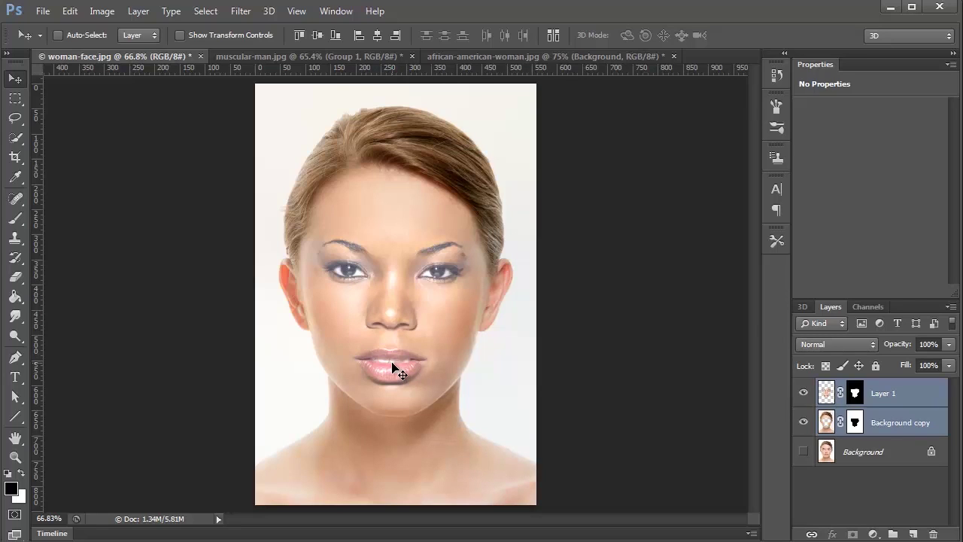
- Add a Curves adjustment above Layer 1 with lowered shadows and a point at input 162, output 162, and hide it to compare
left_click(427, 294, "ctrl")
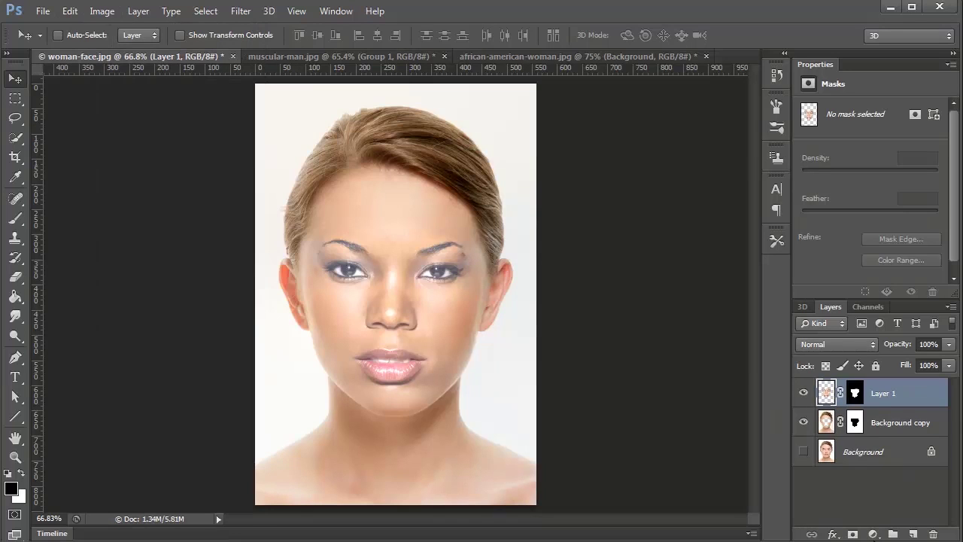
left_click(872, 533)
left_click(870, 303)
left_click_drag(865, 214, 897, 184)
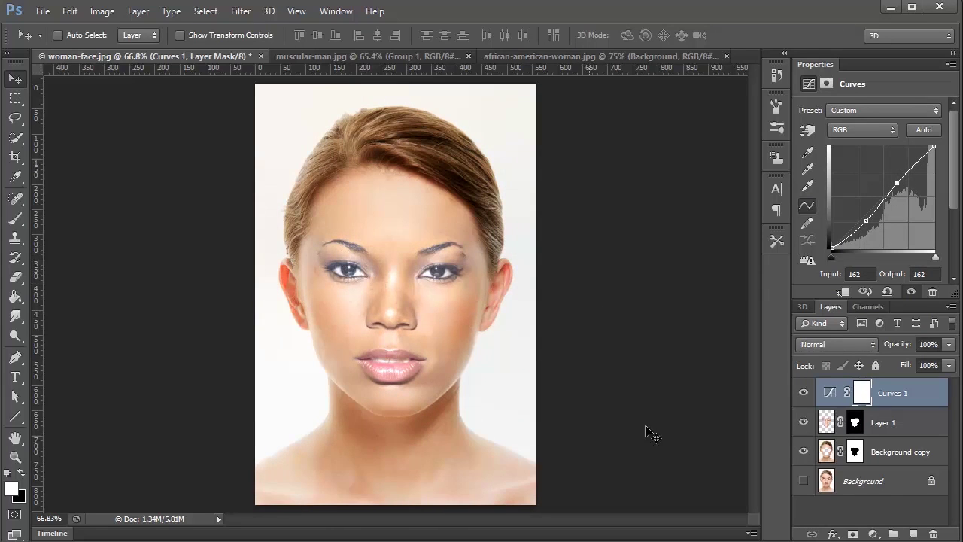
left_click(802, 393)
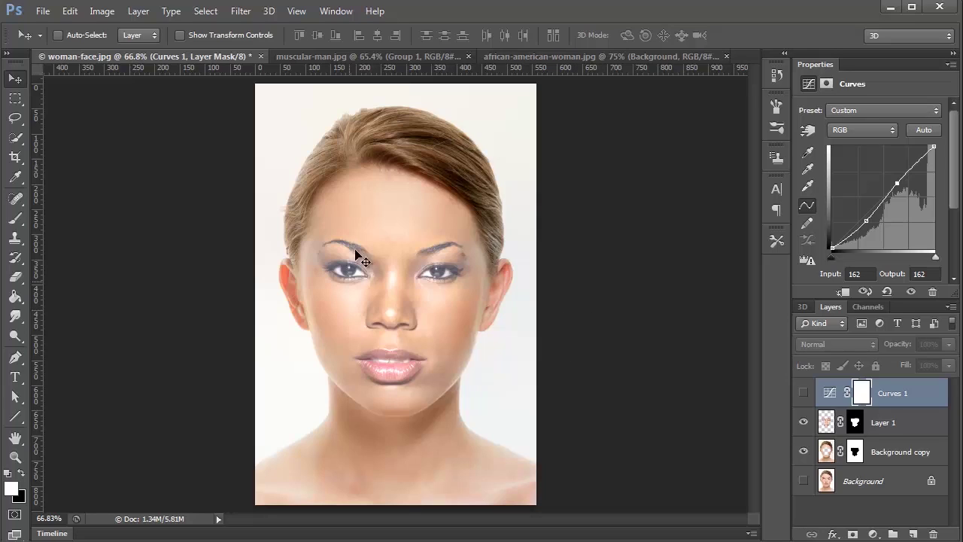
- Open the recent file mustache.psd and toggle Group 1's visibility to compare the face with and without the mustache
left_click(35, 15)
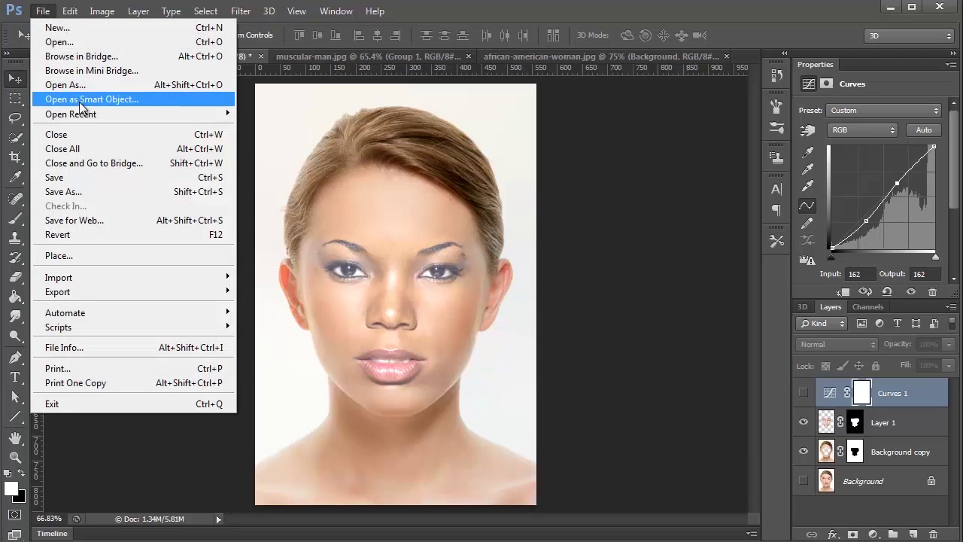
mouse_move(218, 114)
left_click(270, 114)
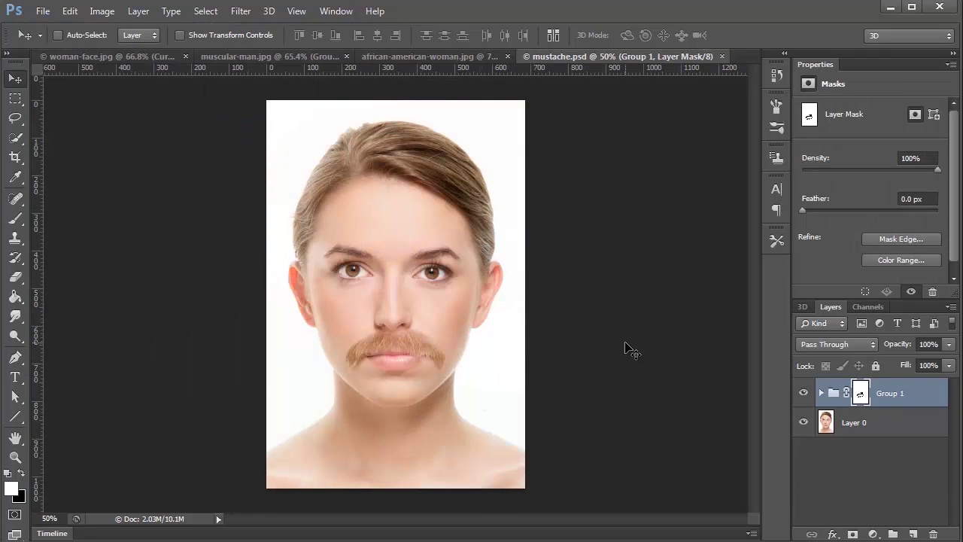
left_click(803, 394)
left_click(802, 394)
- Examine the layers and masks inside Group 1, and inspect how the mustache blends into the skin up close
left_click(821, 392)
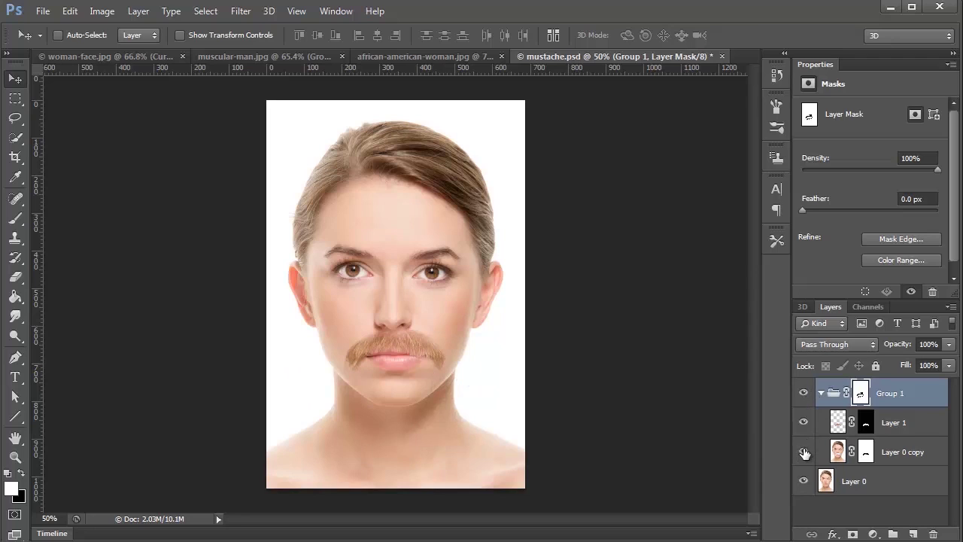
left_click(822, 393)
left_click(804, 393)
left_click(803, 392)
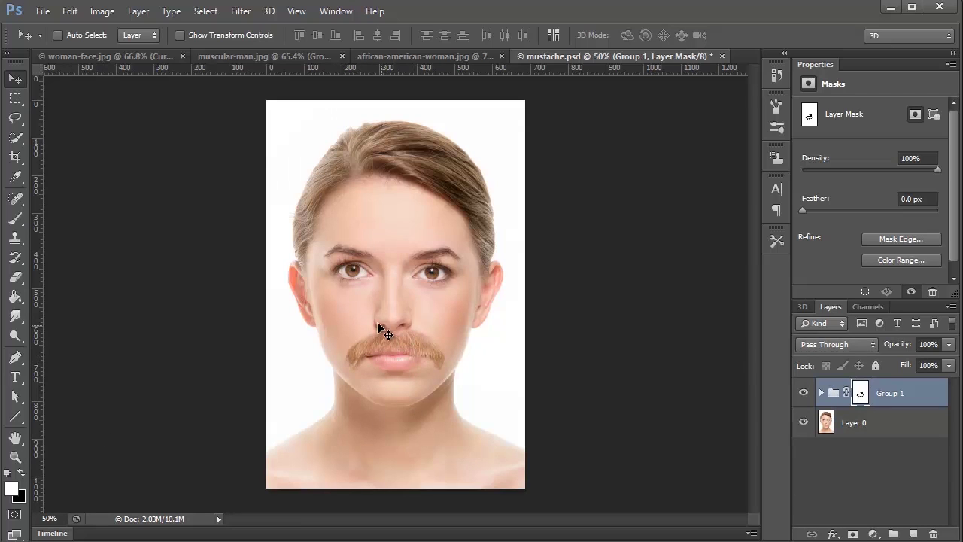
scroll(382, 331, "up", 5)
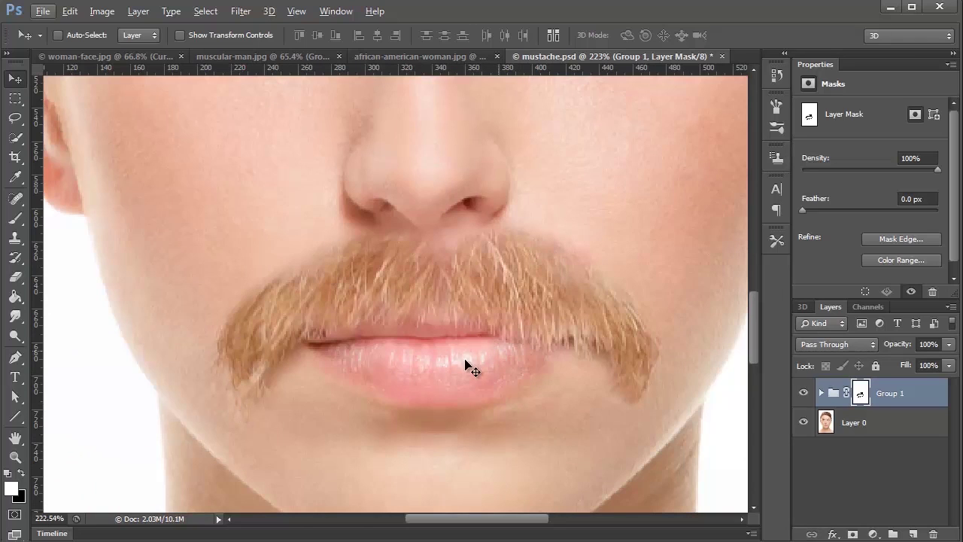
scroll(449, 372, "down", 7)
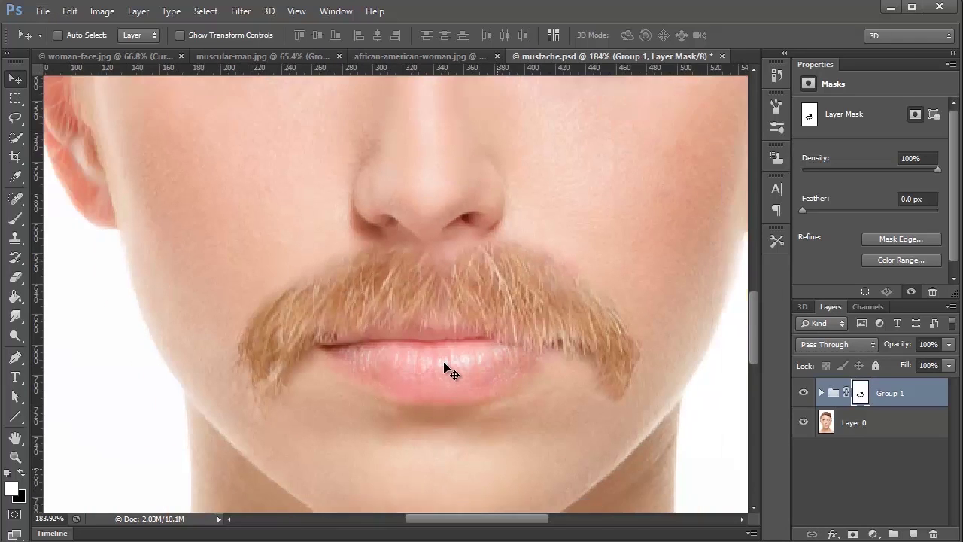
scroll(444, 369, "down", 1)
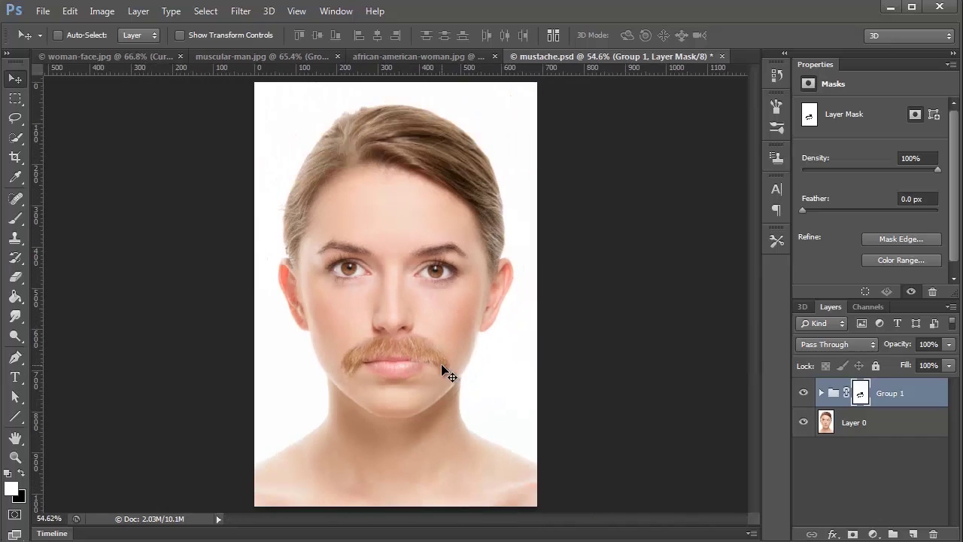